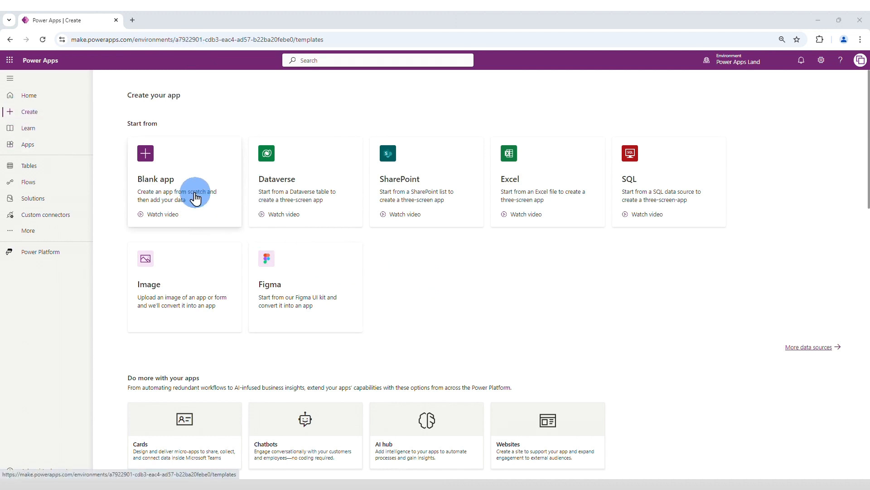
# Step: Create a blank canvas app named Mars Hotel One in Tablet format
pyautogui.click(171, 182)
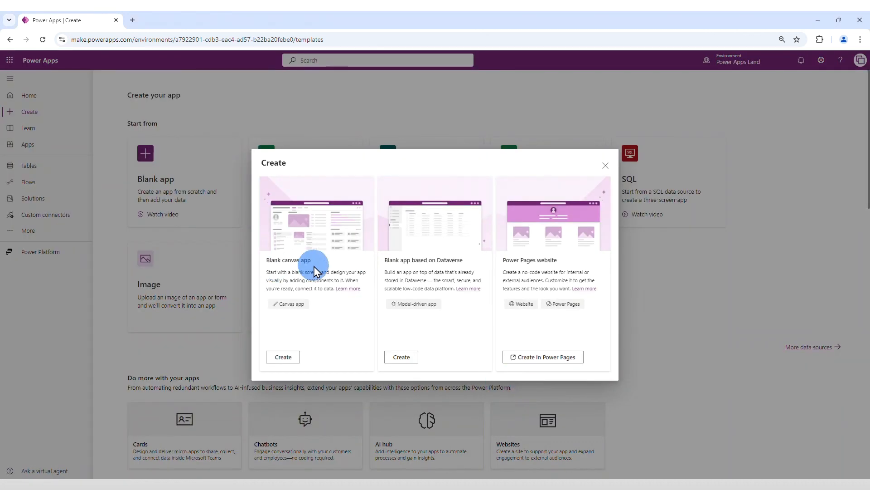
pyautogui.click(285, 357)
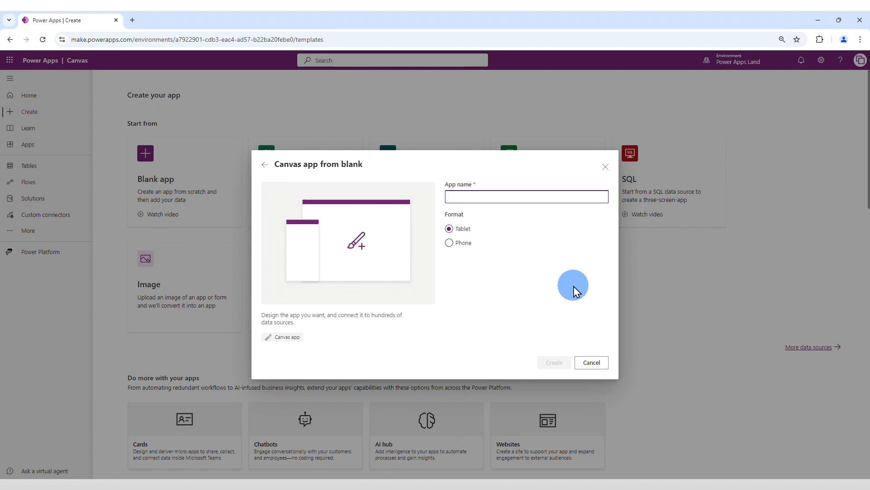
pyautogui.write('Mars Hotel O')
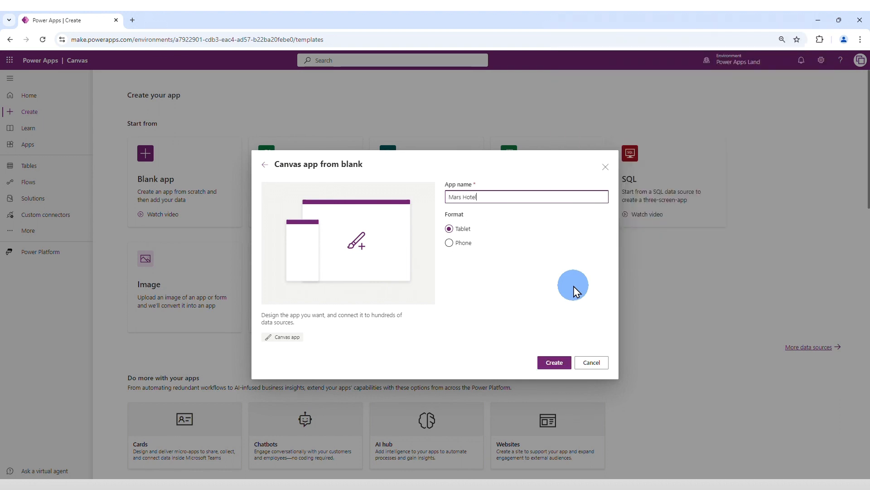
pyautogui.write('ne')
pyautogui.press('Return')
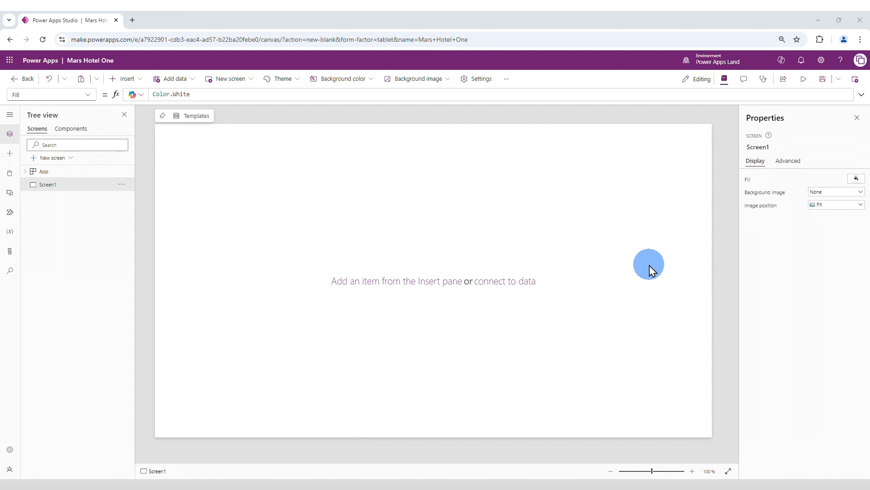
# Step: Switch to SharePoint and start a new team site based on the Standard team template
pyautogui.click(9, 61)
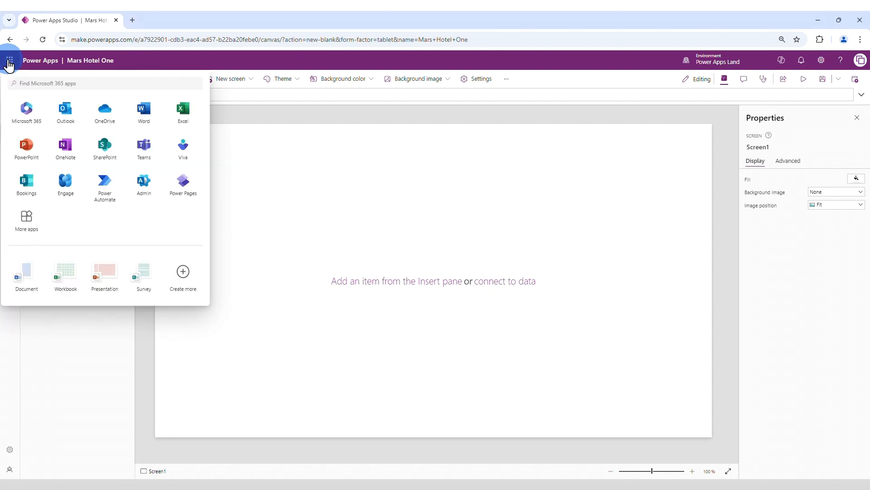
pyautogui.click(103, 148)
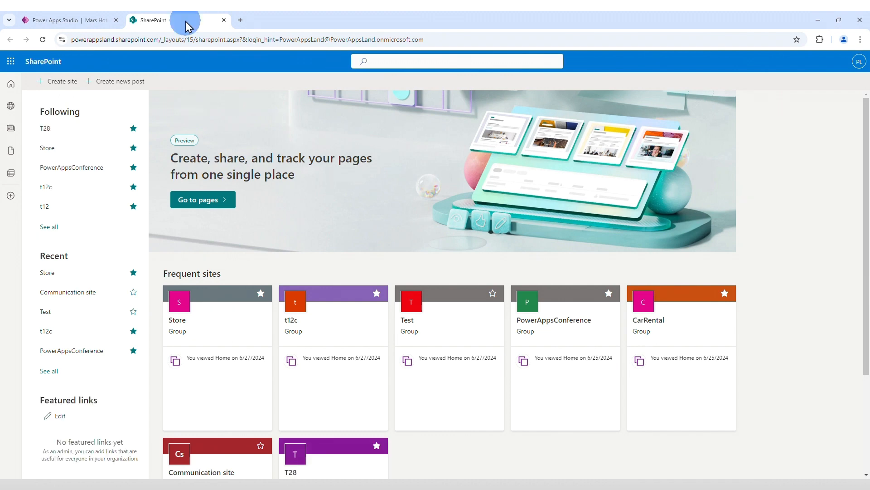
pyautogui.click(60, 86)
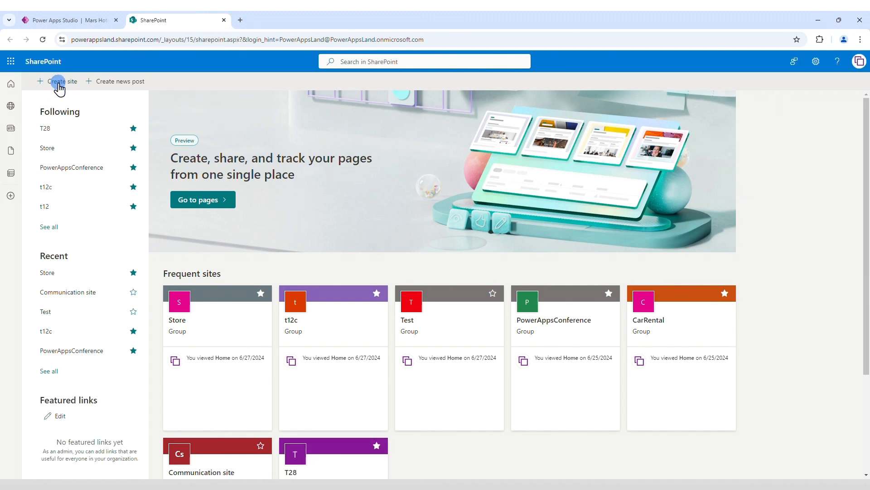
pyautogui.click(309, 287)
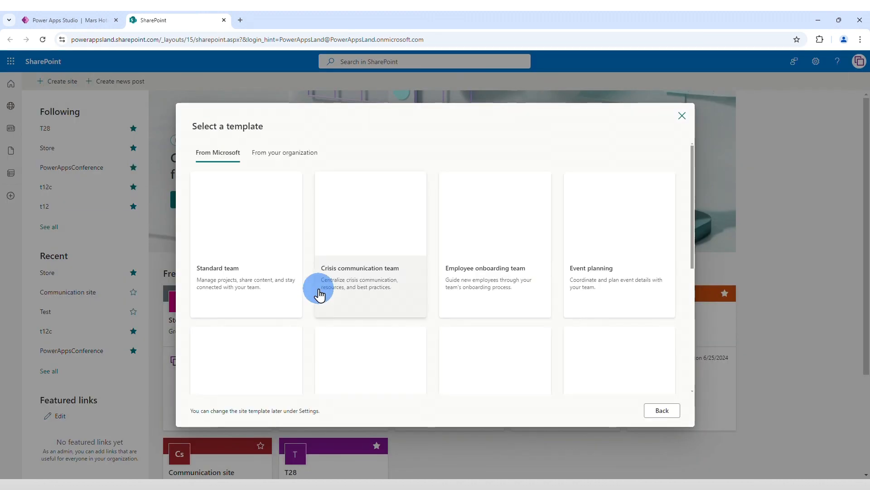
pyautogui.click(240, 238)
pyautogui.click(651, 410)
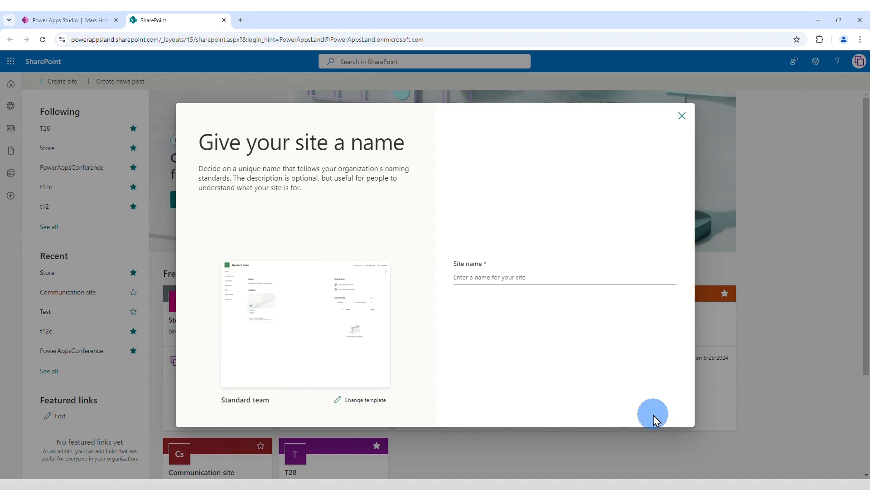
# Step: Name the new site MarsHotelOne and create it without adding further members
pyautogui.click(505, 278)
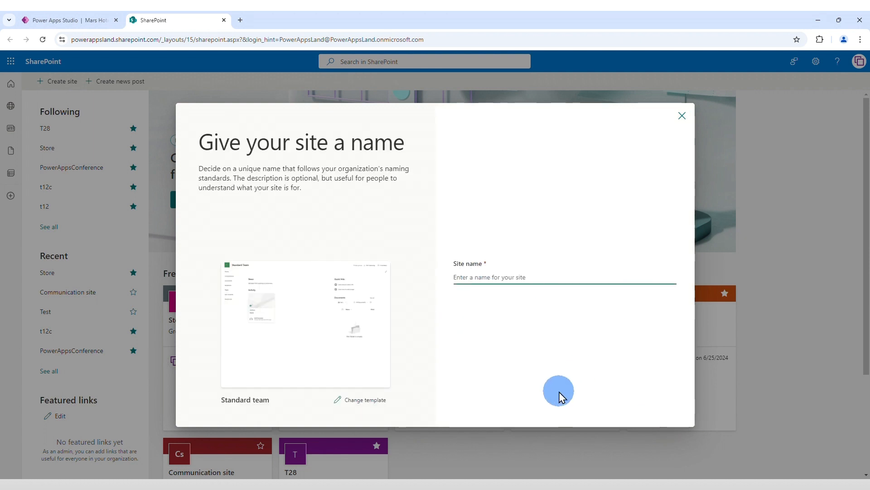
pyautogui.write('Ma')
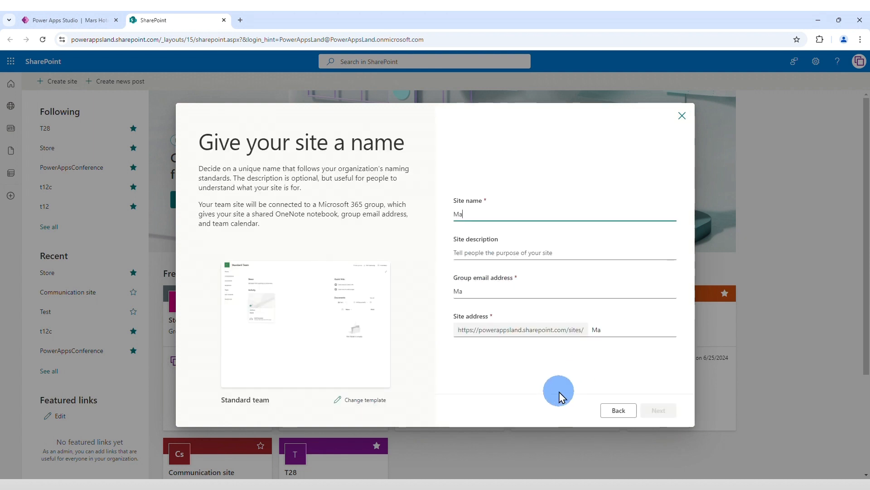
pyautogui.write('rsHotelOne')
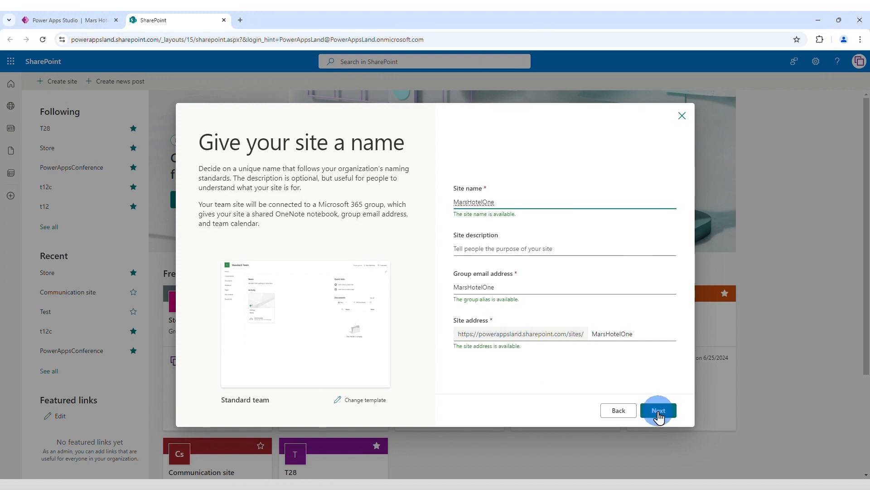
pyautogui.click(659, 411)
pyautogui.click(657, 411)
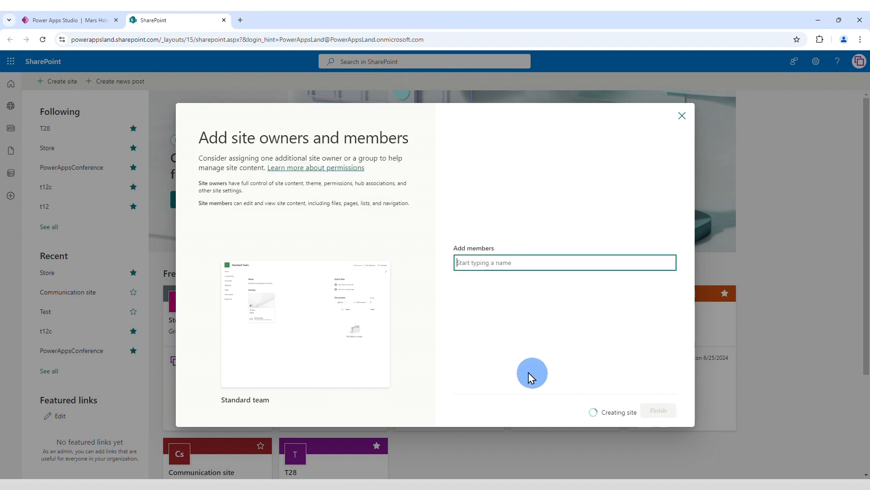
pyautogui.click(660, 411)
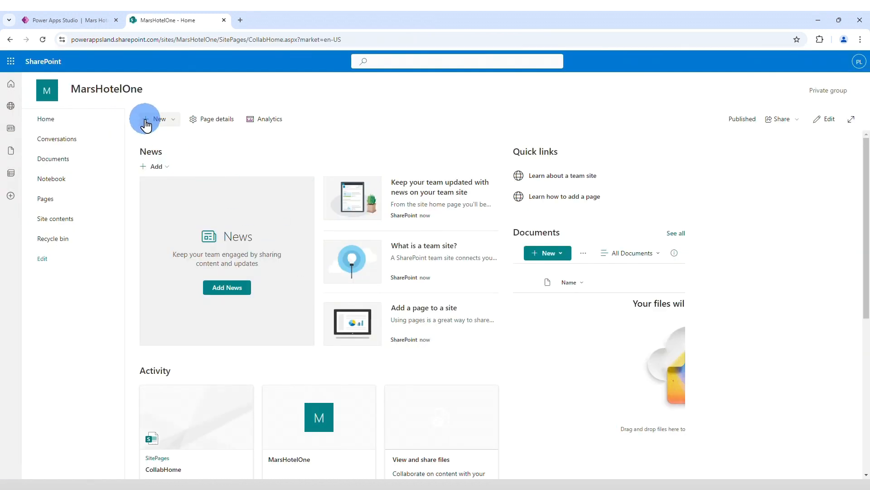
# Step: Create a blank list named Bookings on the MarsHotelOne site
pyautogui.click(160, 120)
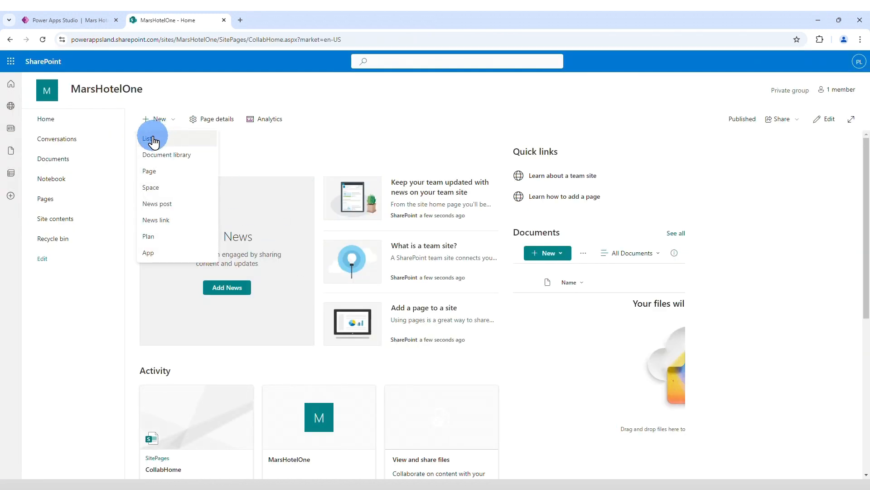
pyautogui.click(157, 138)
pyautogui.click(201, 150)
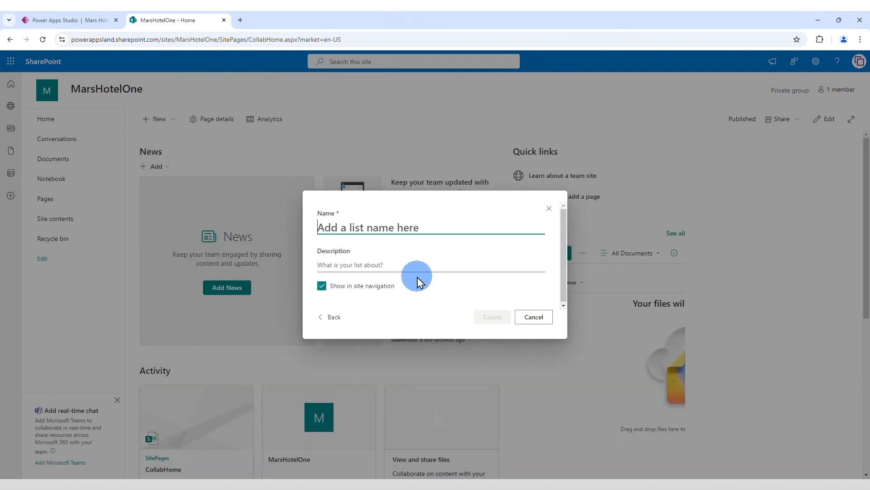
pyautogui.write('Bookings')
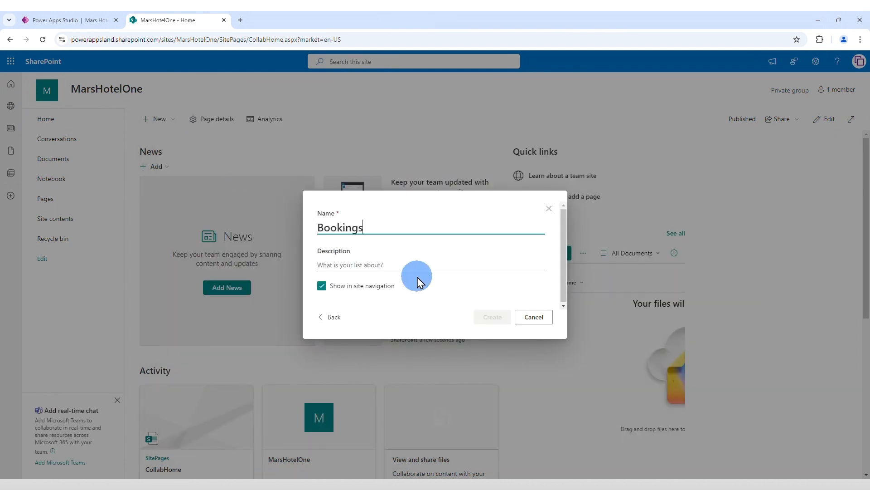
pyautogui.click(492, 317)
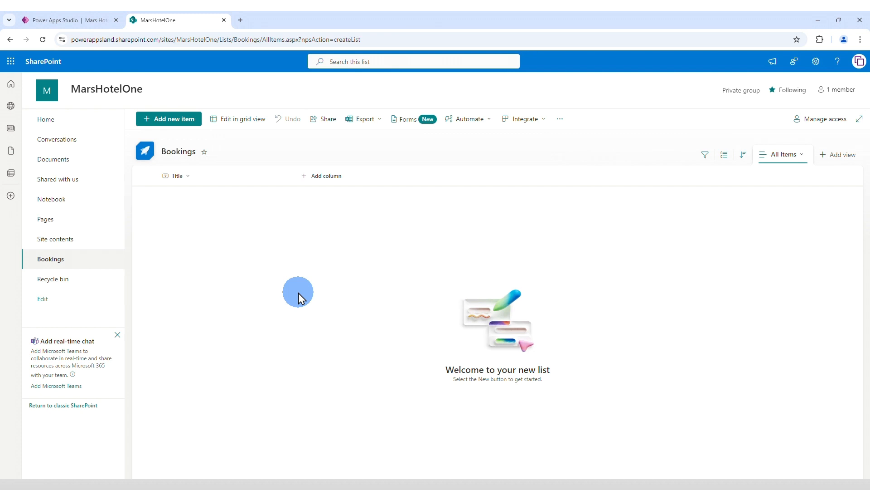
# Step: Add a single-line text column named Customer Name to the Bookings list
pyautogui.click(327, 178)
pyautogui.click(502, 213)
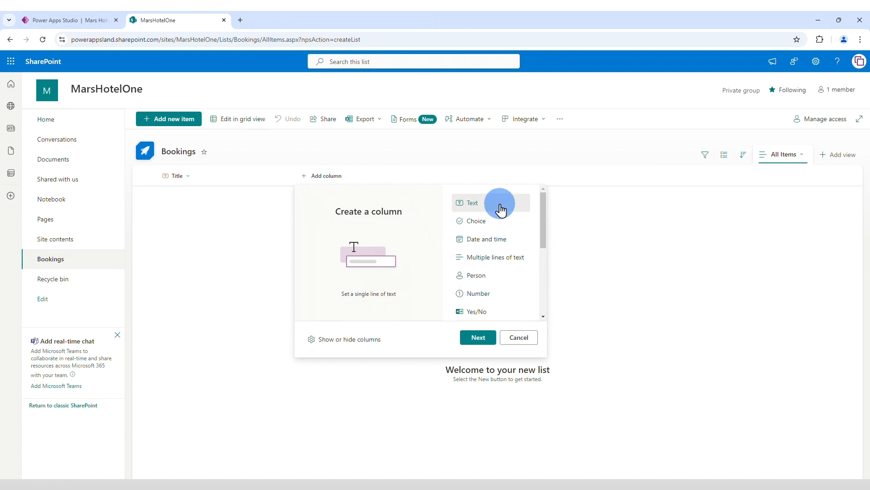
pyautogui.click(477, 343)
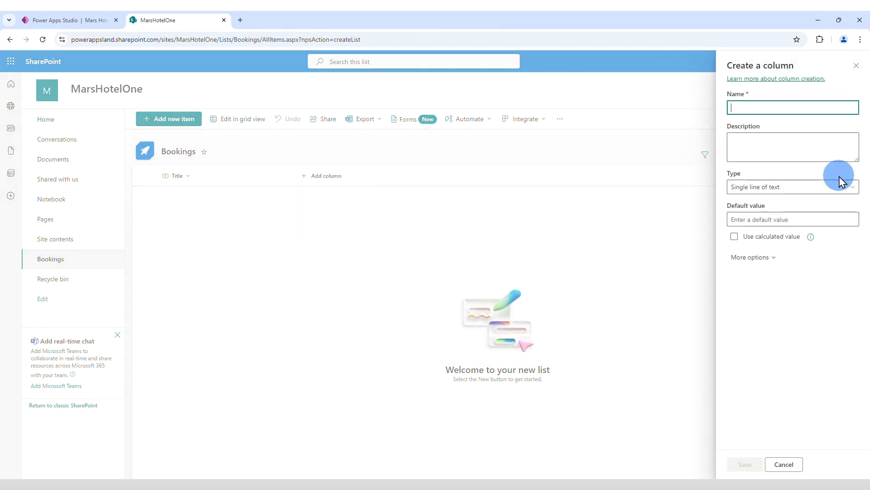
pyautogui.write('Customer')
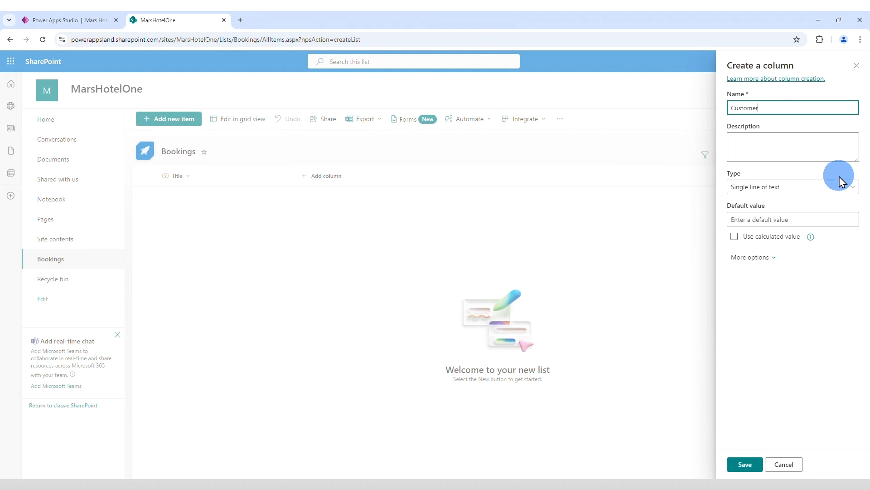
pyautogui.write(' Name')
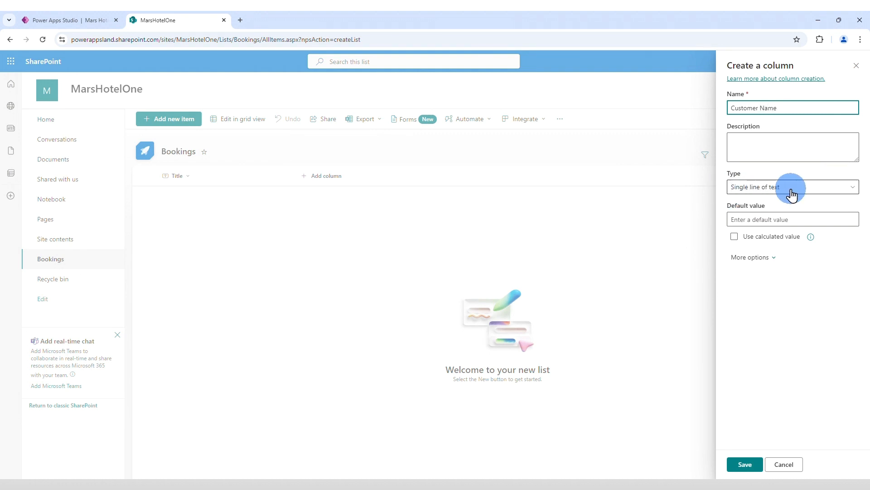
pyautogui.click(745, 463)
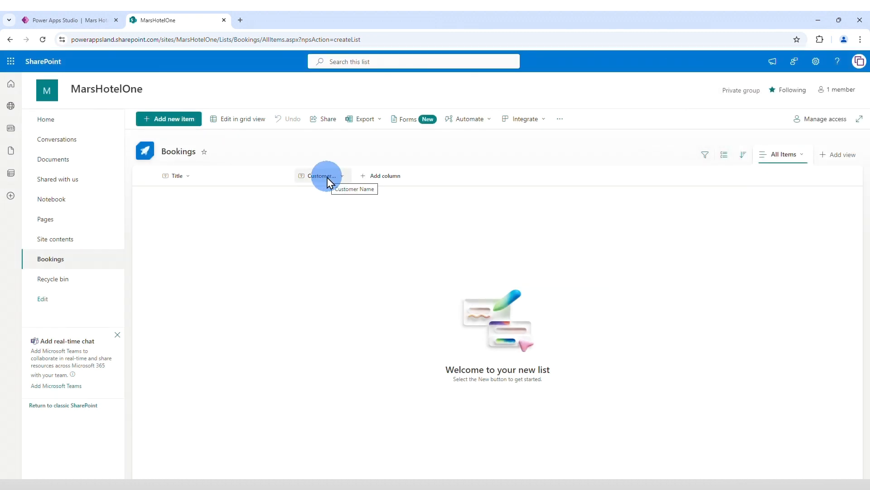
# Step: Start a new choice column in the Bookings list and name it Home Planet
pyautogui.click(391, 178)
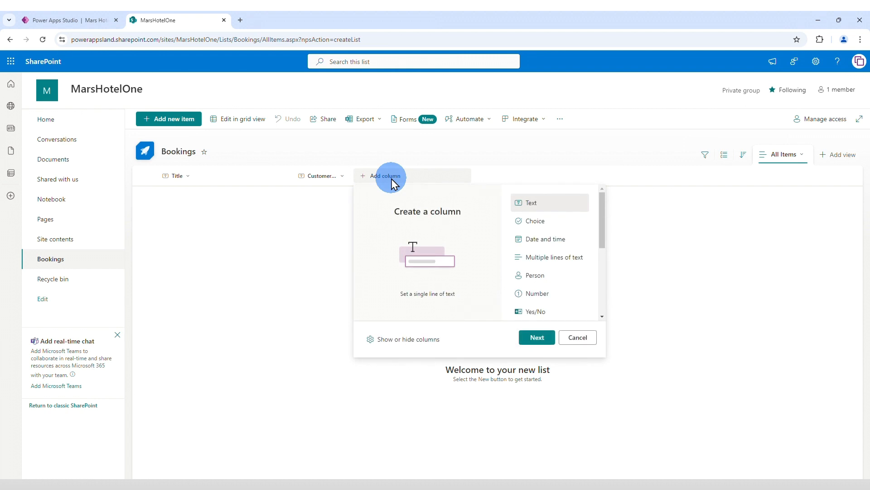
pyautogui.click(534, 221)
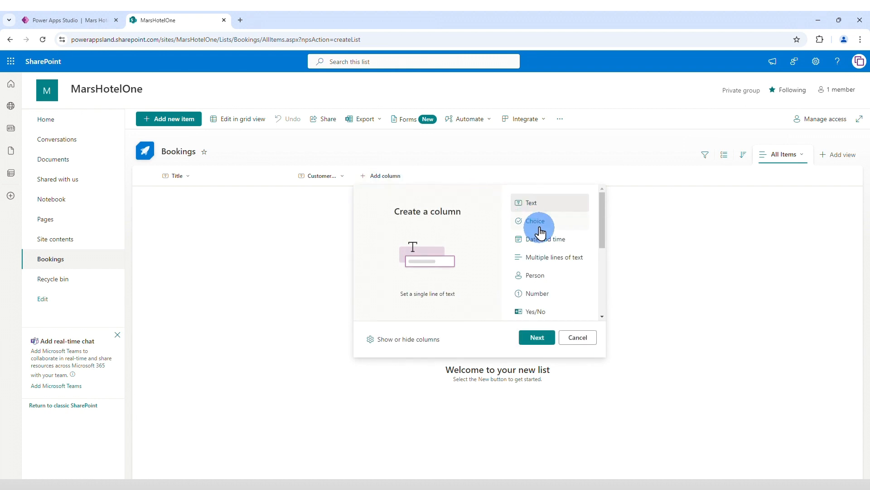
pyautogui.click(549, 336)
pyautogui.click(537, 342)
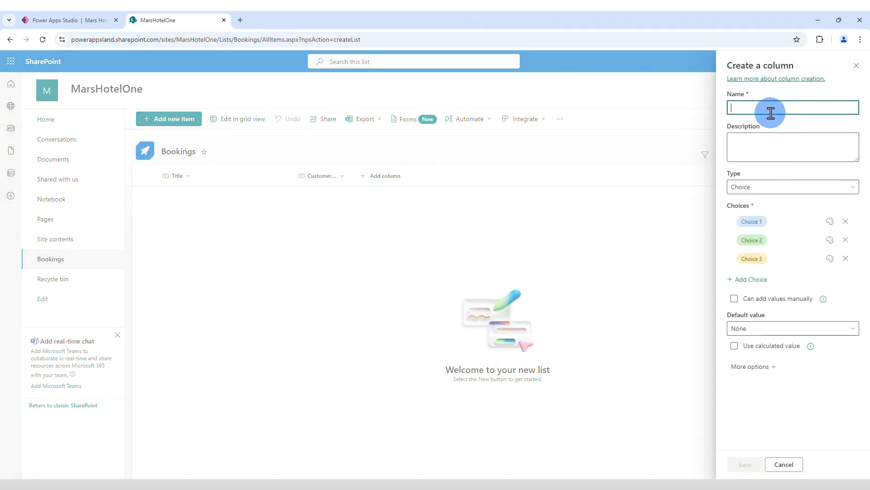
pyautogui.write('Home p')
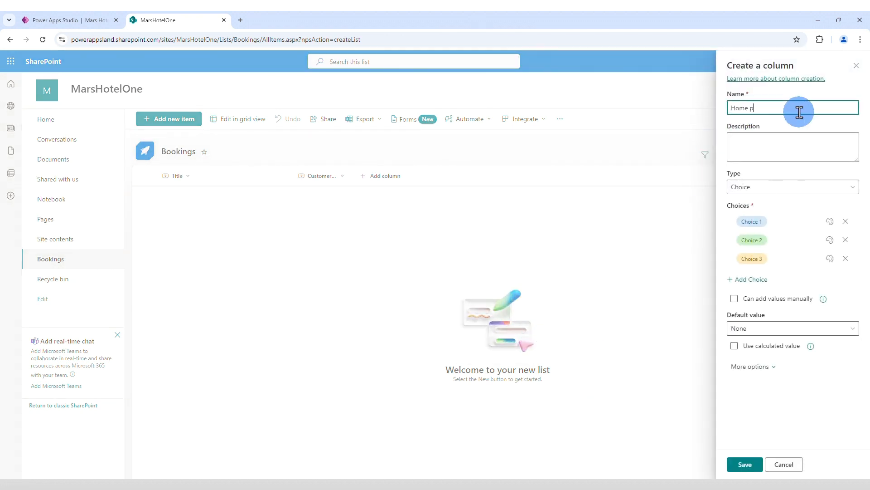
pyautogui.write('lanet')
# Step: Set the Home Planet column's choices to Mercury, Venus and Earth, and save the column
pyautogui.click(758, 222)
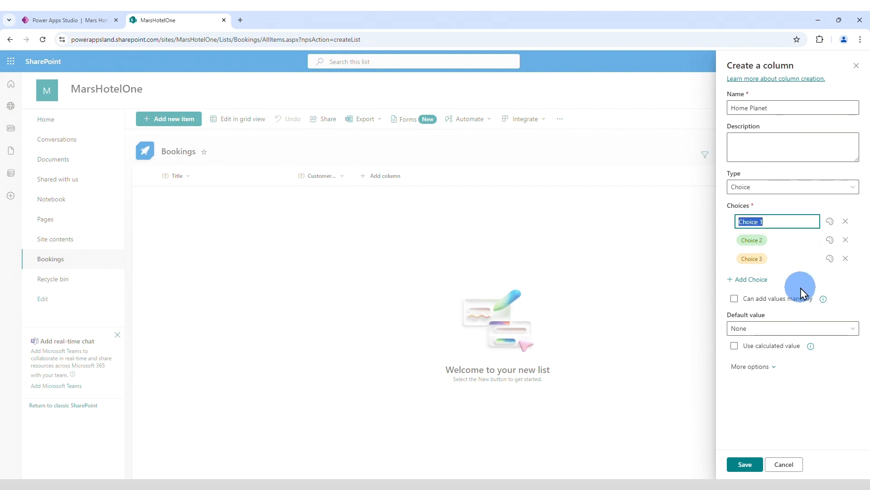
pyautogui.write('Mercury')
pyautogui.press('Return')
pyautogui.write('Venus')
pyautogui.press('Return')
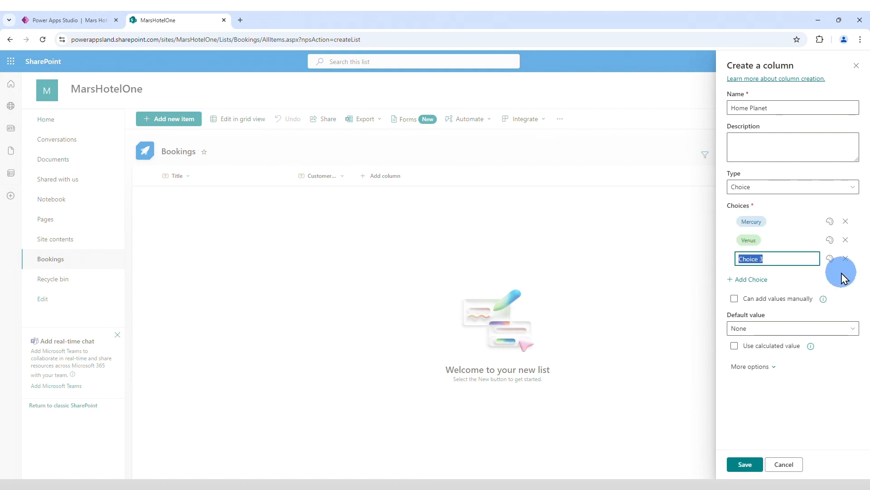
pyautogui.write('Earth')
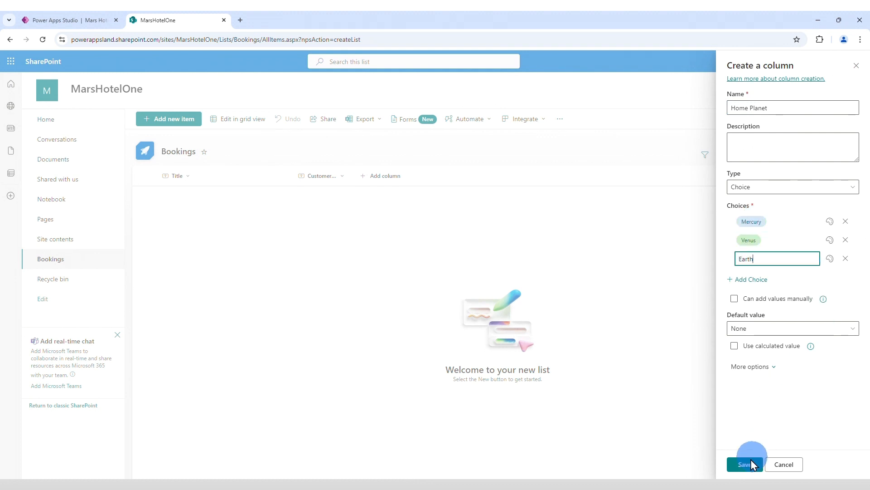
pyautogui.click(746, 464)
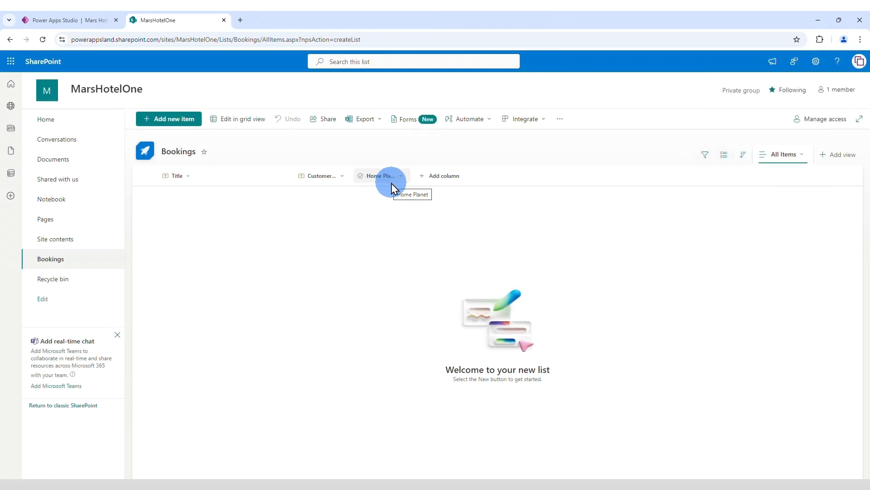
# Step: Start a new choice column in the Bookings list and name it Preferred Food
pyautogui.click(445, 176)
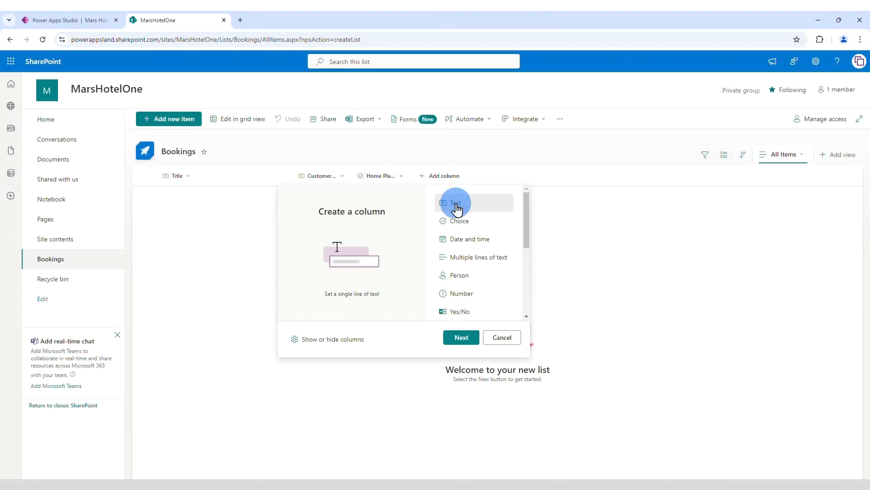
pyautogui.click(493, 209)
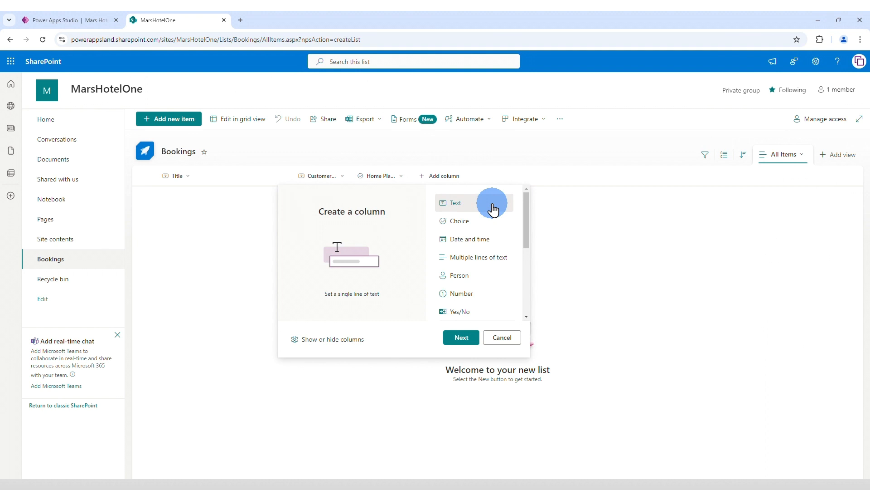
pyautogui.click(462, 221)
pyautogui.click(461, 337)
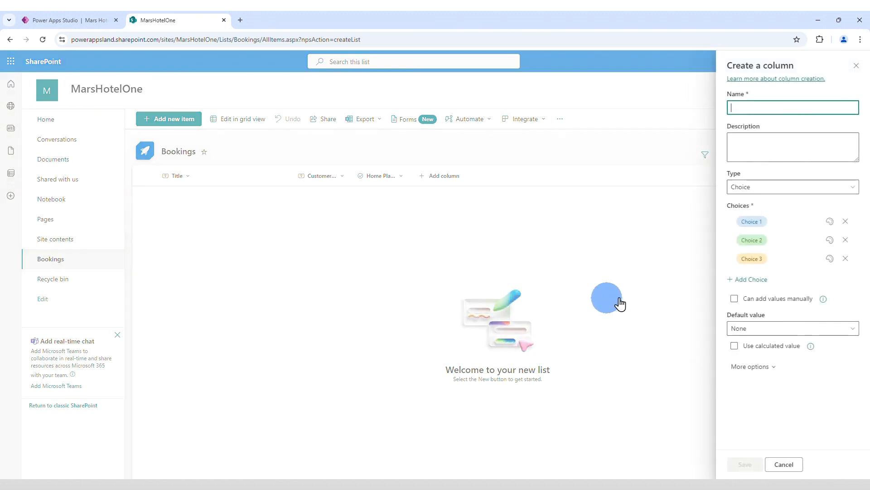
pyautogui.write('P')
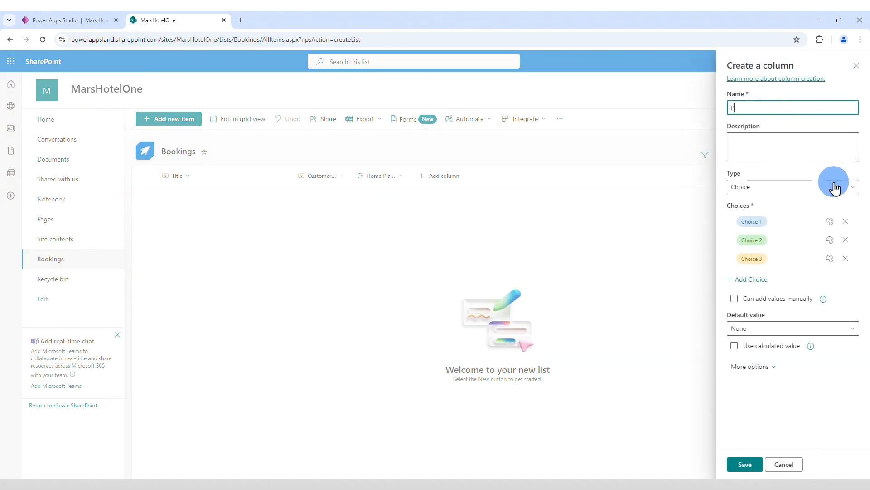
pyautogui.write('referred Food')
# Step: Set the Preferred Food choices to Mars local and Galaxy Interplanetary, remove the third choice, and save the column
pyautogui.click(763, 221)
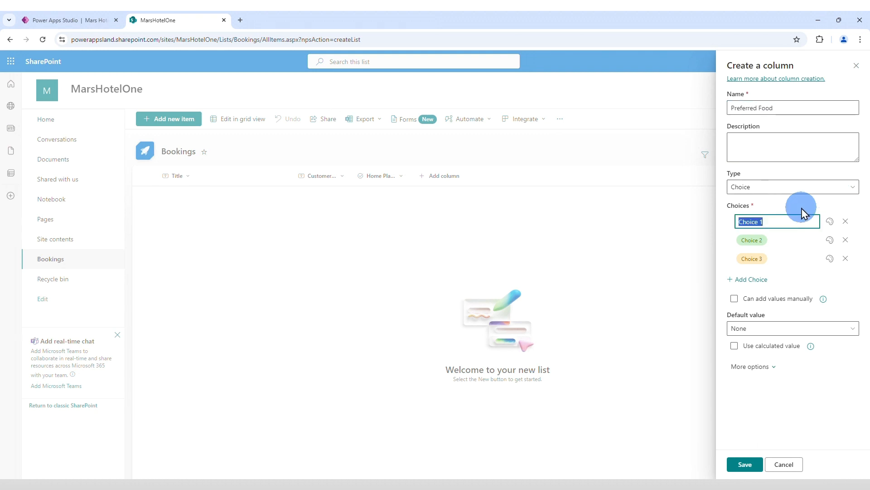
pyautogui.write('Mars local')
pyautogui.press('Return')
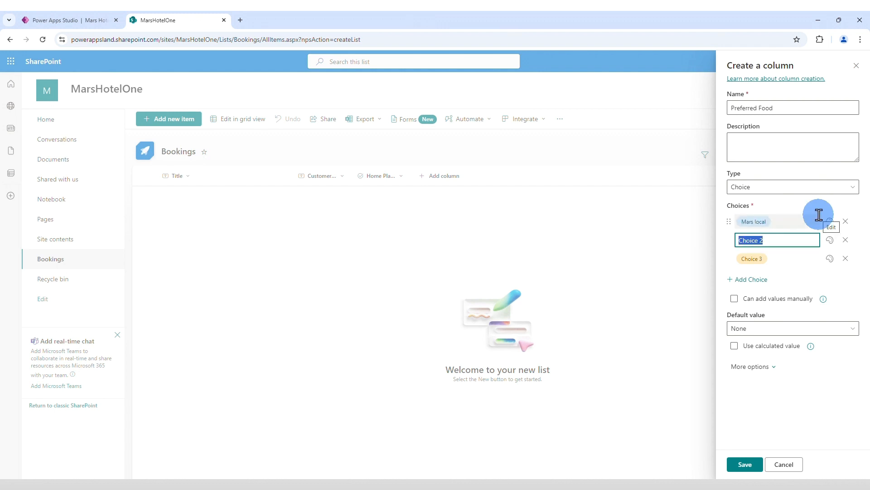
pyautogui.write('Galaxy Interplanetary')
pyautogui.click(845, 259)
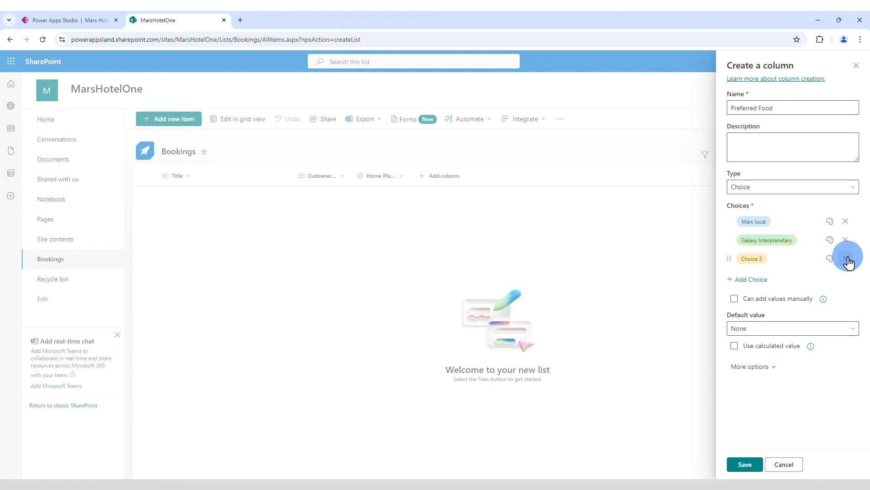
pyautogui.click(745, 464)
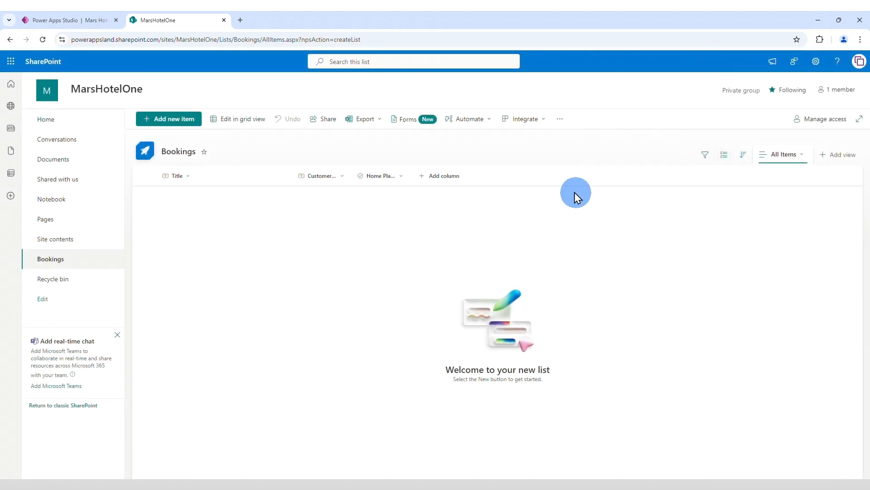
# Step: Start another choice column in the Bookings list and name it Room
pyautogui.click(503, 176)
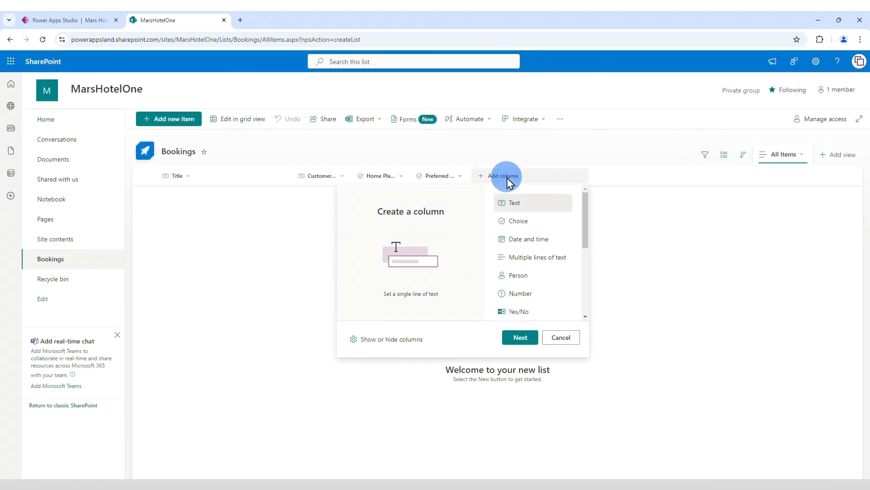
pyautogui.click(522, 220)
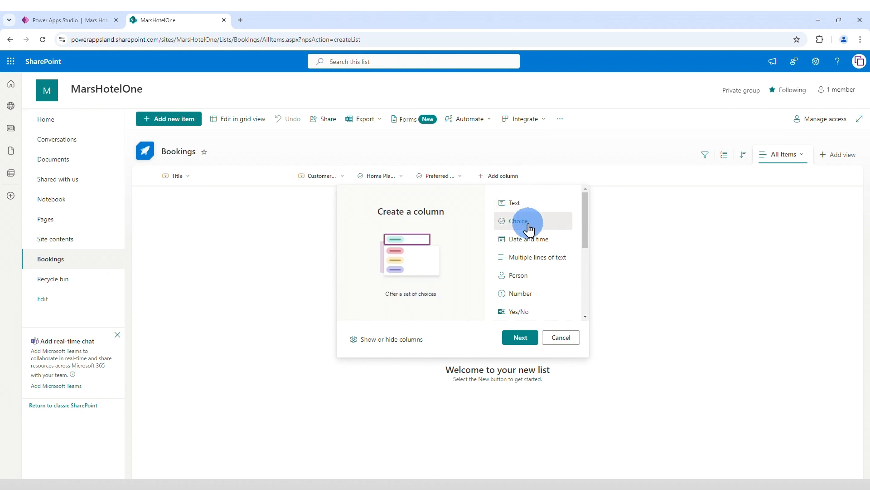
pyautogui.click(535, 337)
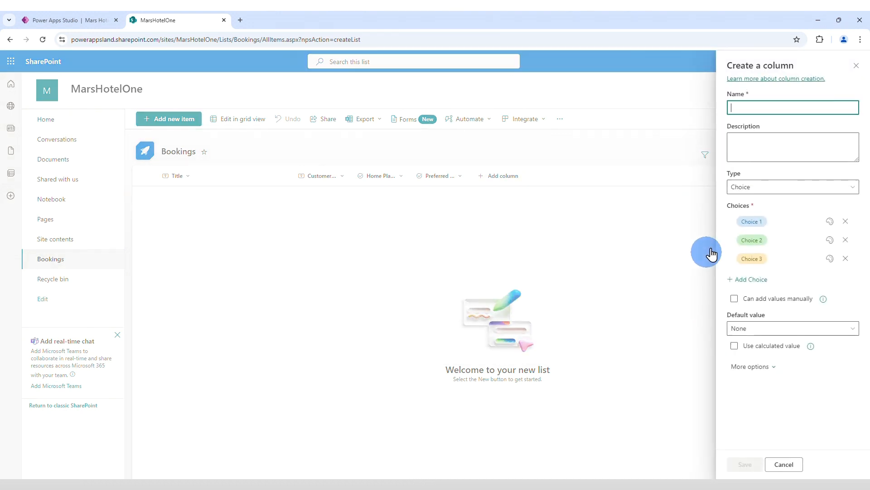
pyautogui.write('Rooms')
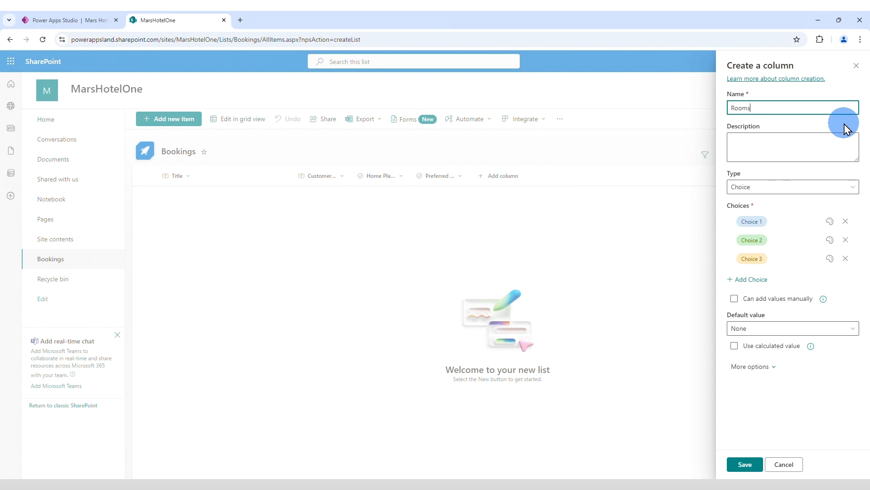
pyautogui.press('BackSpace')
# Step: Set the Room column's choices to 201-Mars Vulcano View, 303-Mars Sea View and 404-Mars Forest View, and save the column
pyautogui.click(751, 221)
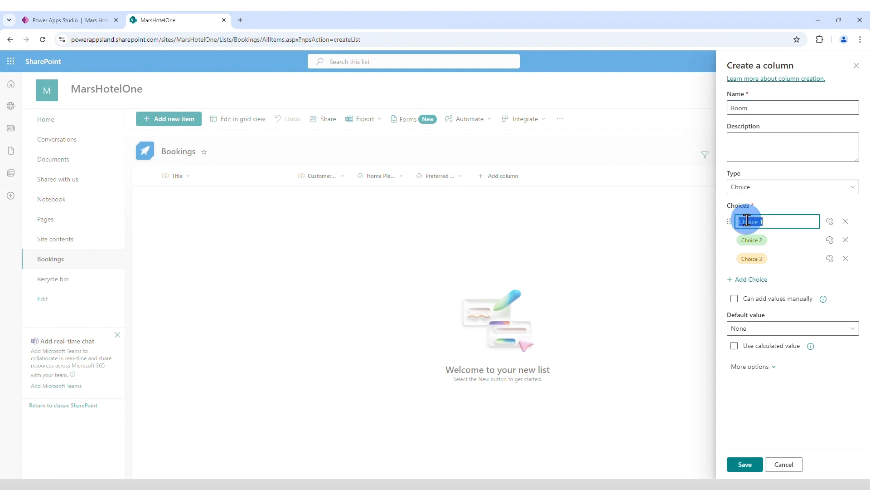
pyautogui.write('20')
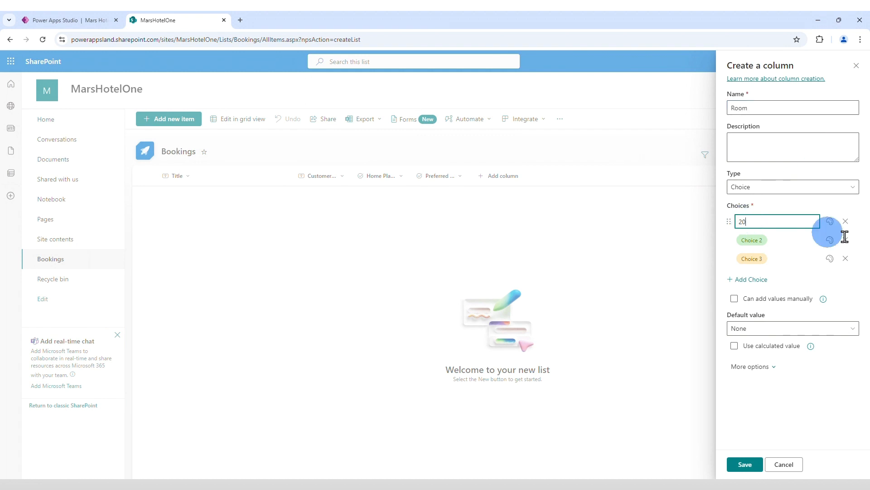
pyautogui.write('1-Mars Vulcano View')
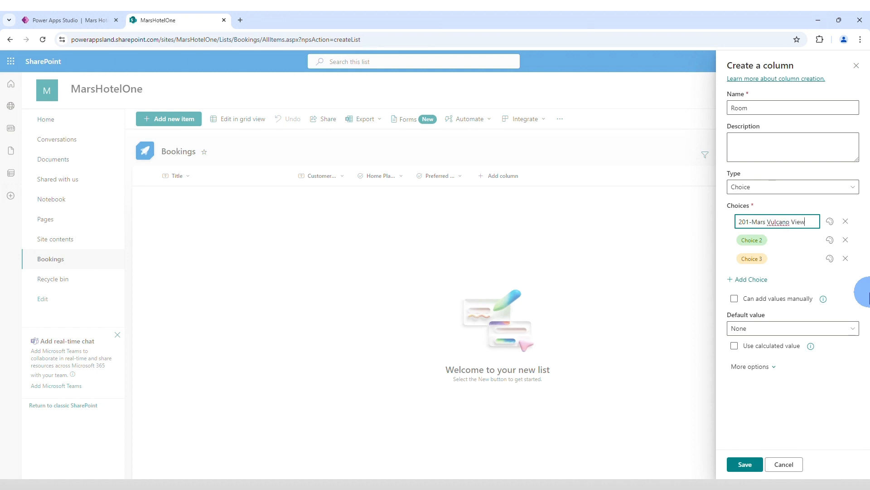
pyautogui.press('Tab')
pyautogui.write('303')
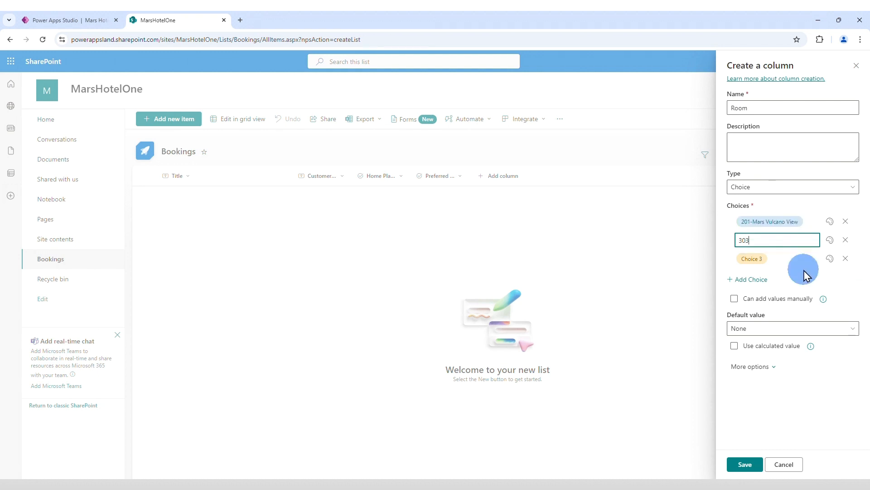
pyautogui.write('-Mars Sea View')
pyautogui.press('Tab')
pyautogui.write('404-')
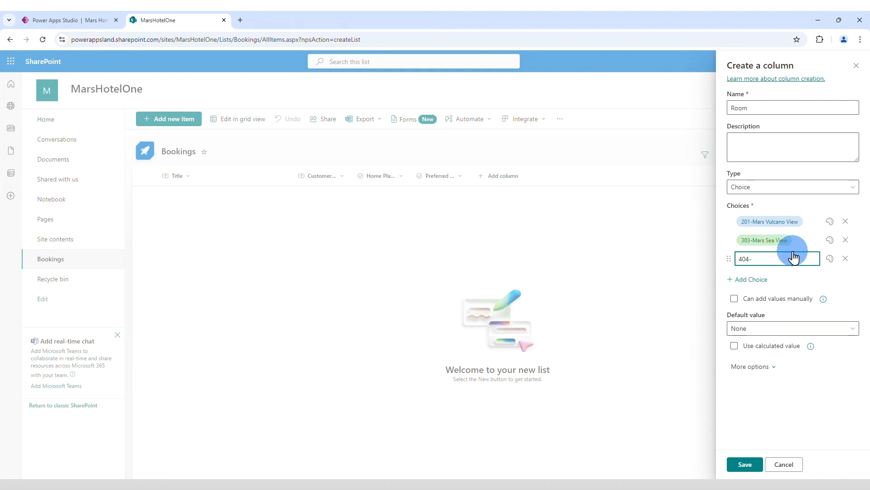
pyautogui.write('Mars Forest View')
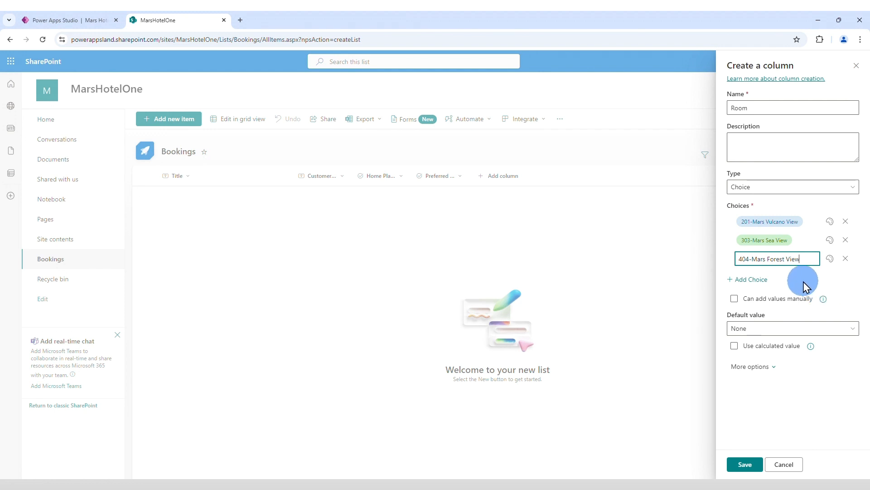
pyautogui.click(746, 465)
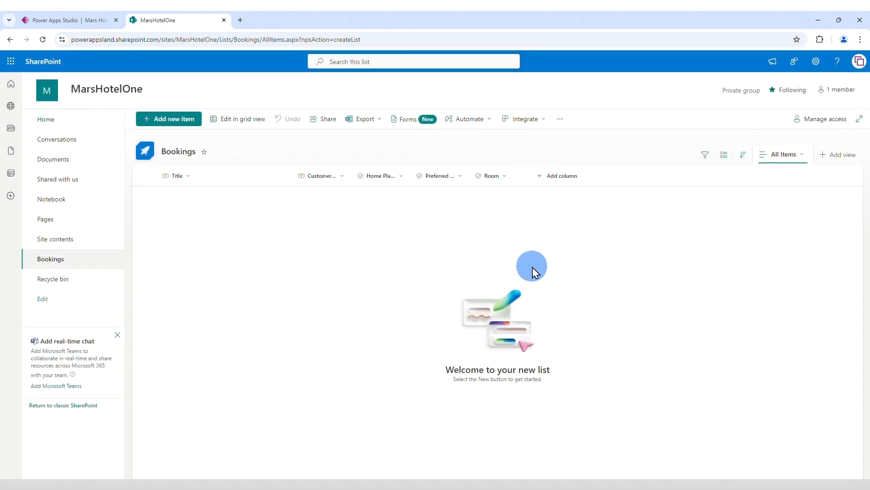
# Step: Add a Yes/No column named Spaceship Garage to the Bookings list, keeping Yes as its default value
pyautogui.click(557, 176)
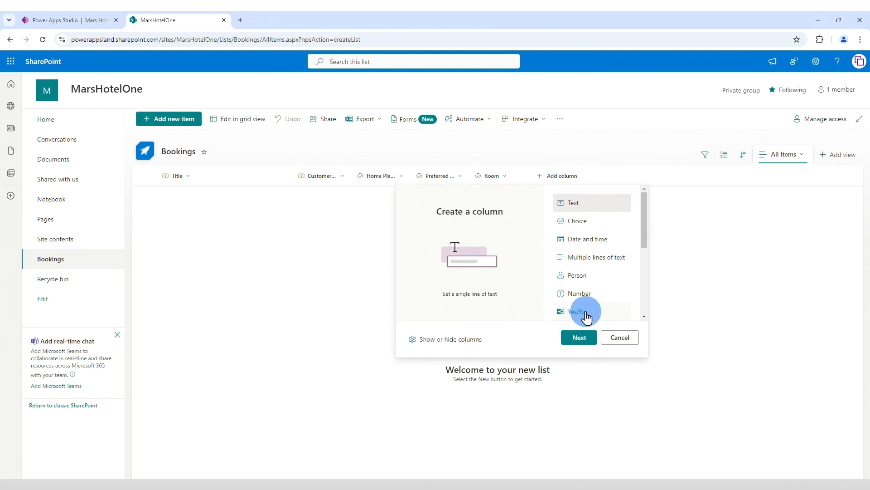
pyautogui.click(584, 313)
pyautogui.click(578, 337)
pyautogui.click(799, 106)
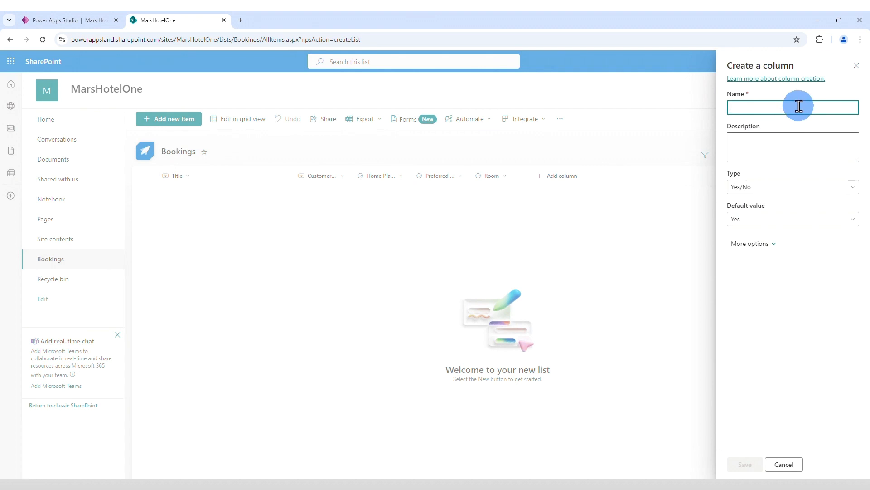
pyautogui.write('Spaceship ')
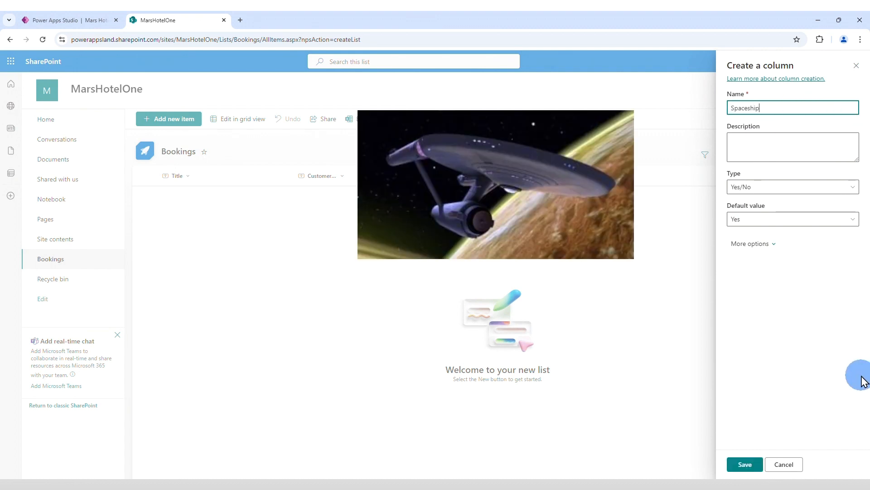
pyautogui.write('Garage')
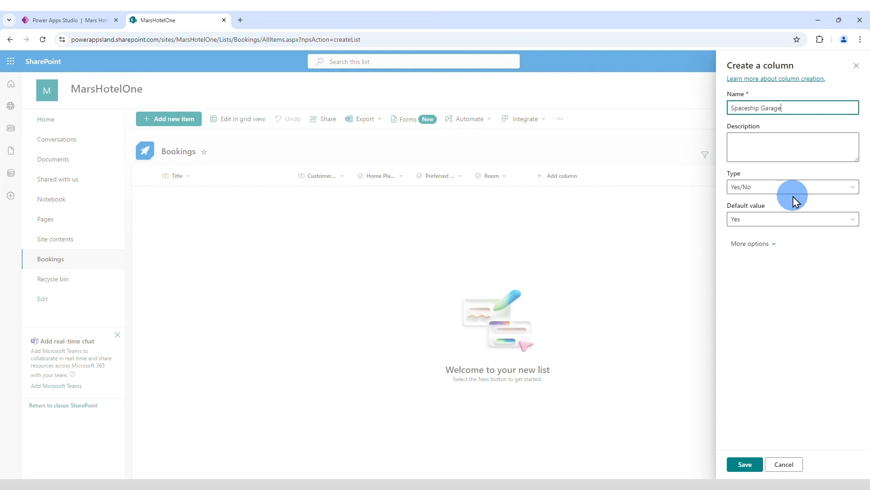
pyautogui.click(745, 464)
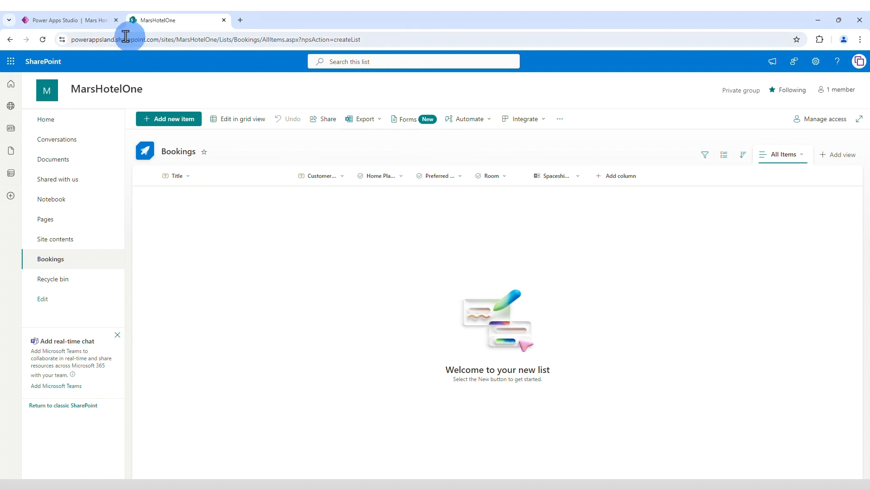
# Step: Switch to Power Apps Studio and insert a header rectangle on Screen1, stretched across the full screen width of 1366
pyautogui.click(66, 18)
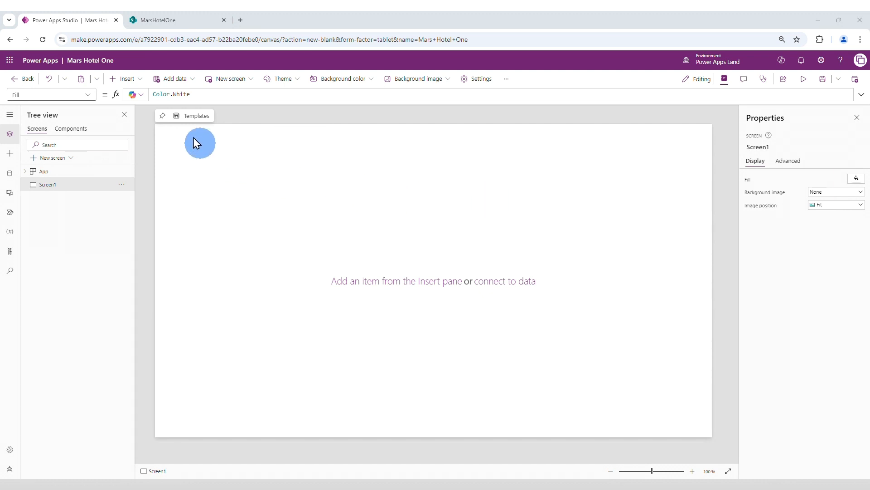
pyautogui.click(124, 79)
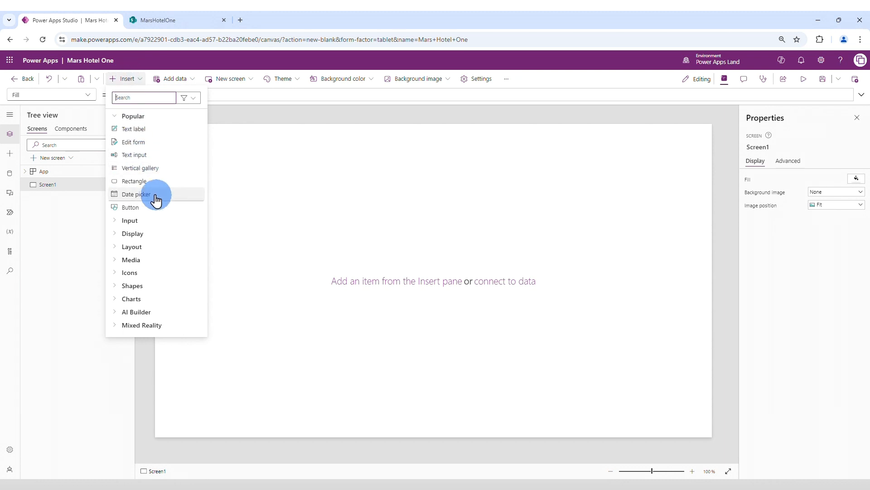
pyautogui.click(148, 181)
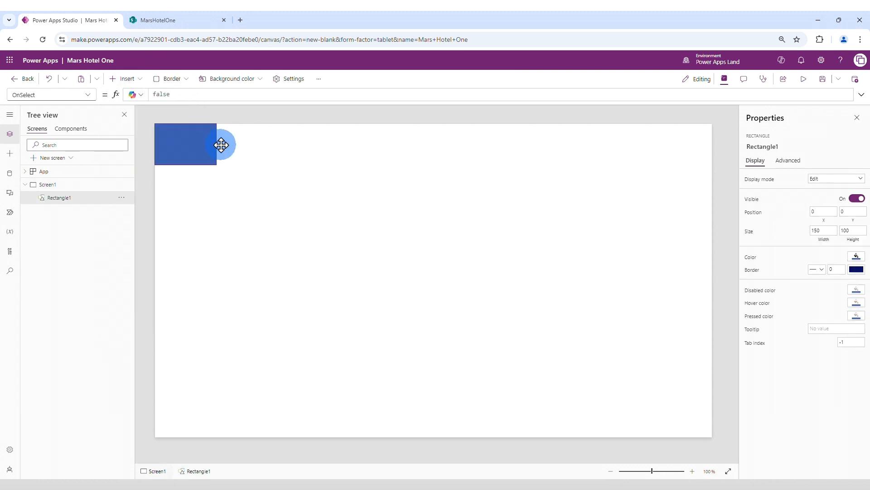
pyautogui.moveTo(221, 145); pyautogui.dragTo(712, 145)
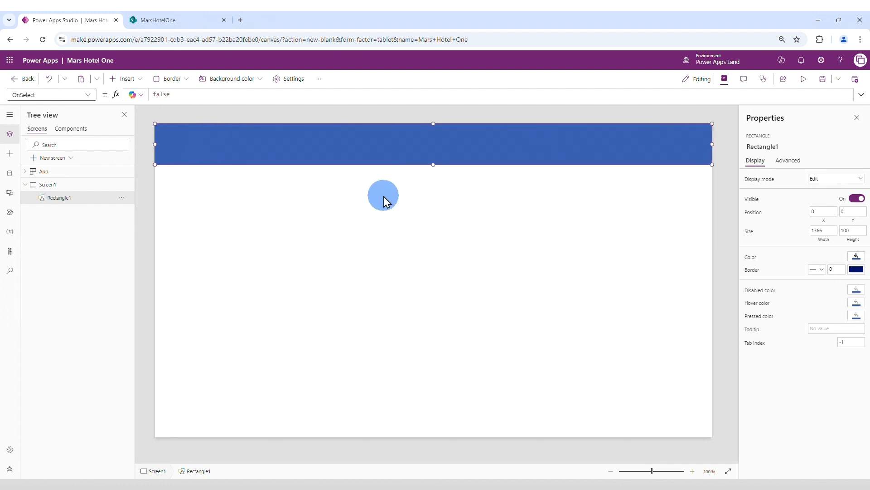
# Step: Insert a text label on the header rectangle with white text reading Mars Hotel One
pyautogui.click(127, 80)
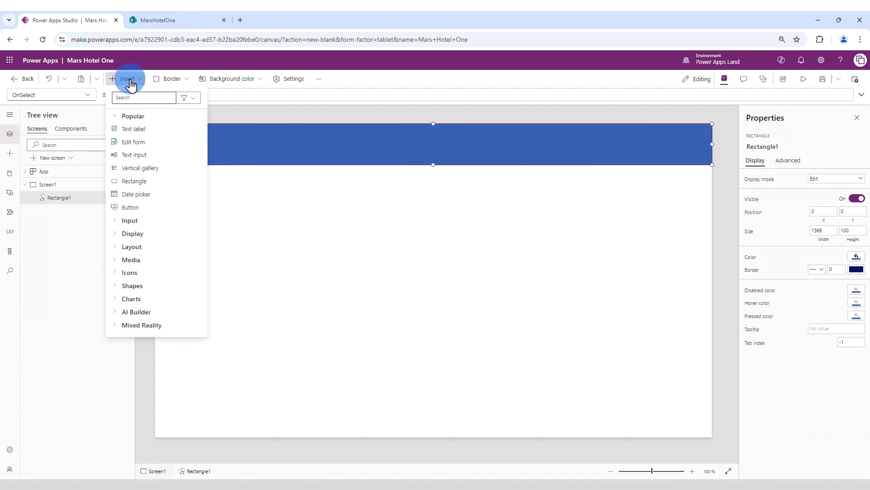
pyautogui.click(138, 128)
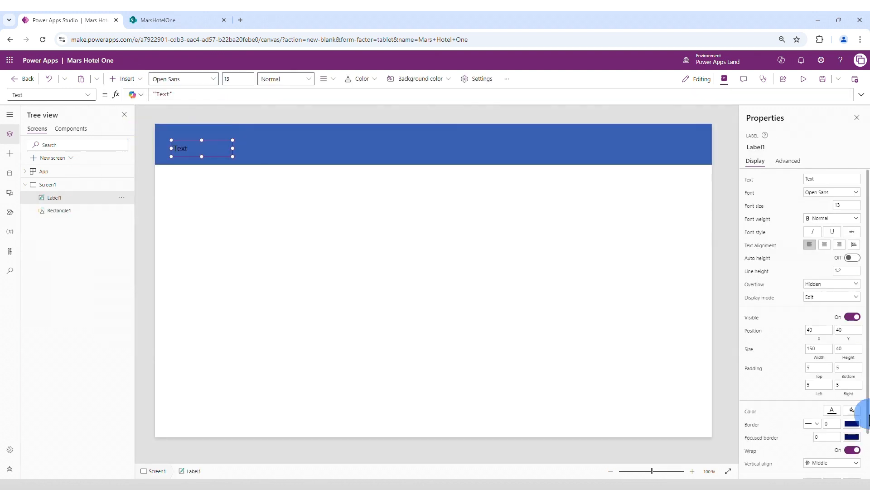
pyautogui.click(832, 410)
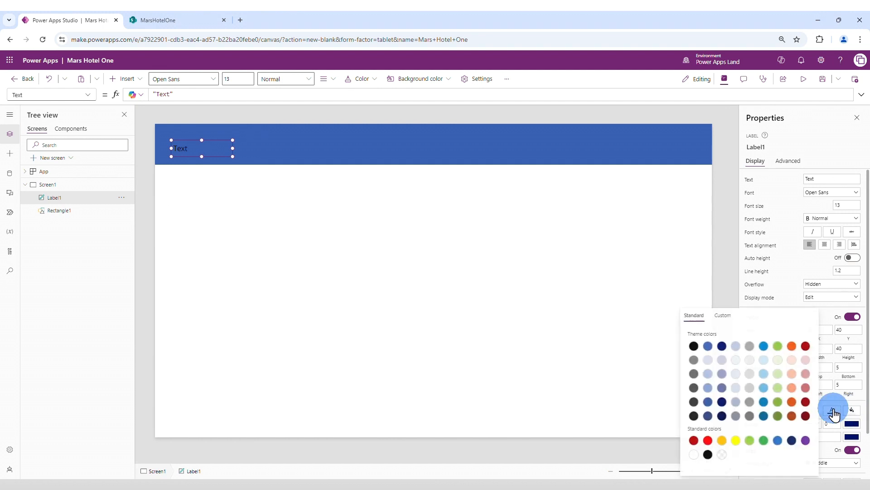
pyautogui.click(694, 455)
pyautogui.click(836, 180)
pyautogui.doubleClick(809, 179)
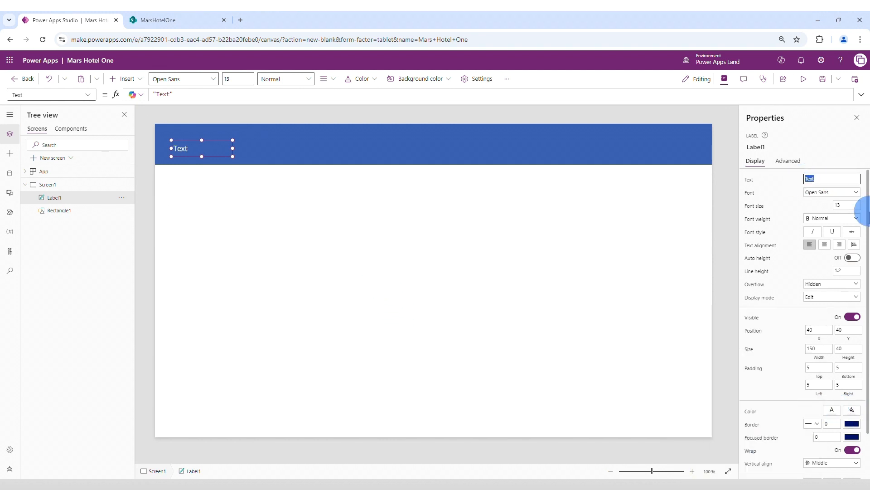
pyautogui.write('Mars Hotel One')
# Step: Format the Mars Hotel One header label with font size 40, centered text alignment and Semibold weight
pyautogui.click(839, 205)
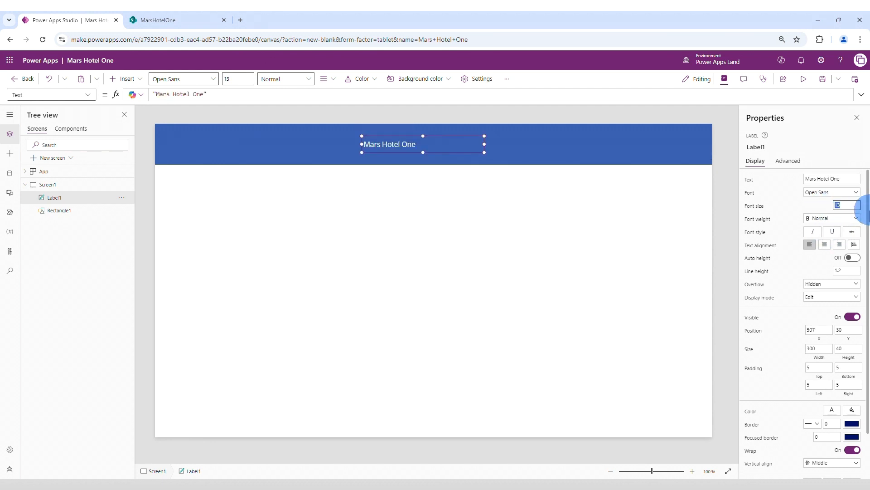
pyautogui.write('40')
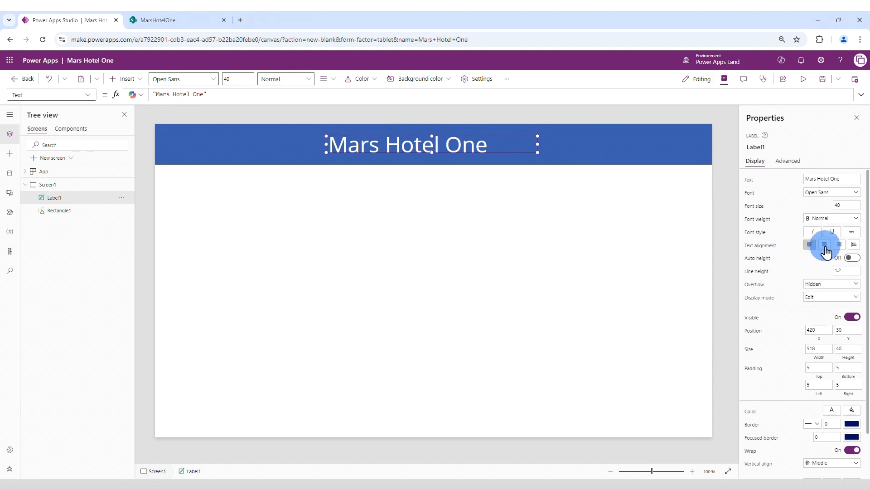
pyautogui.click(825, 245)
pyautogui.click(830, 219)
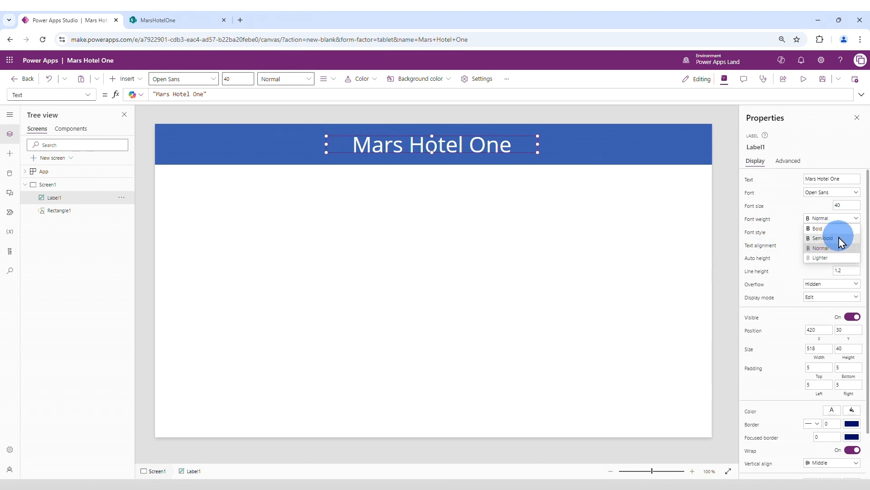
pyautogui.click(839, 239)
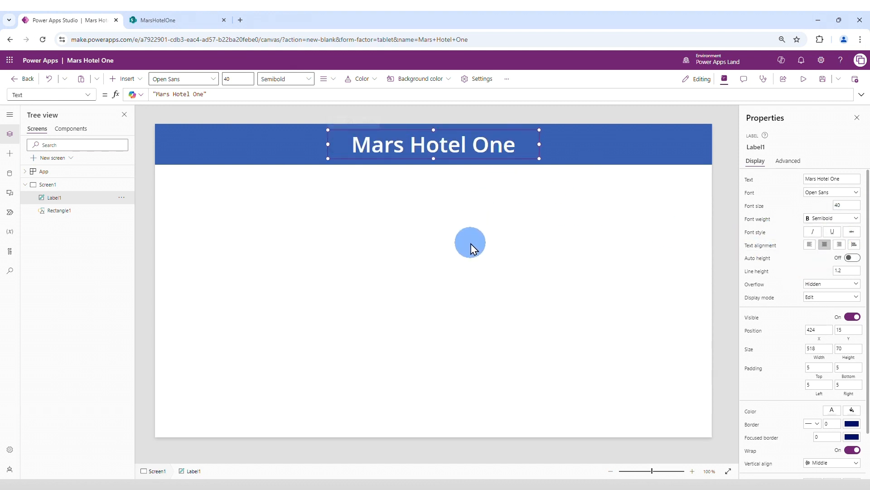
# Step: Apply the standard Dune theme to the app
pyautogui.click(580, 234)
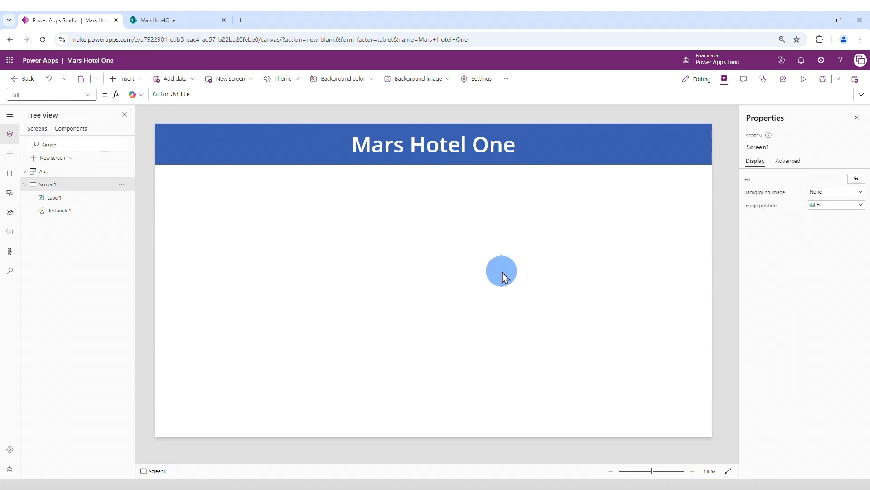
pyautogui.click(282, 79)
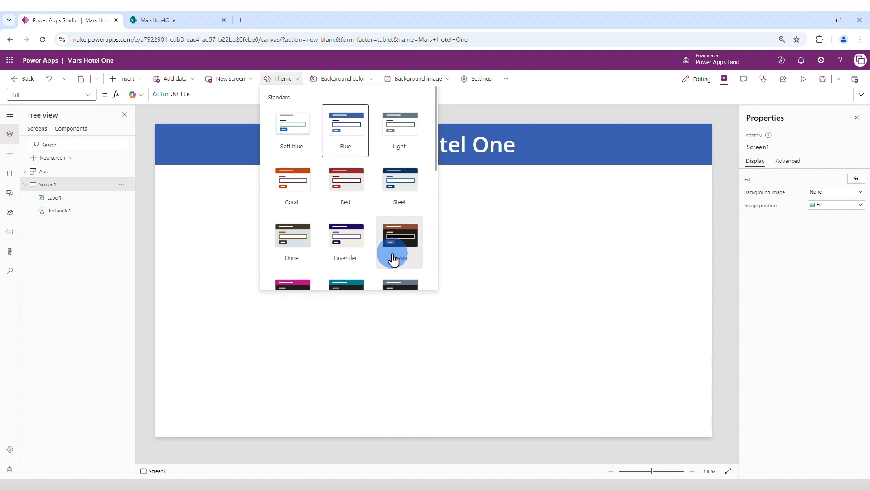
pyautogui.click(301, 249)
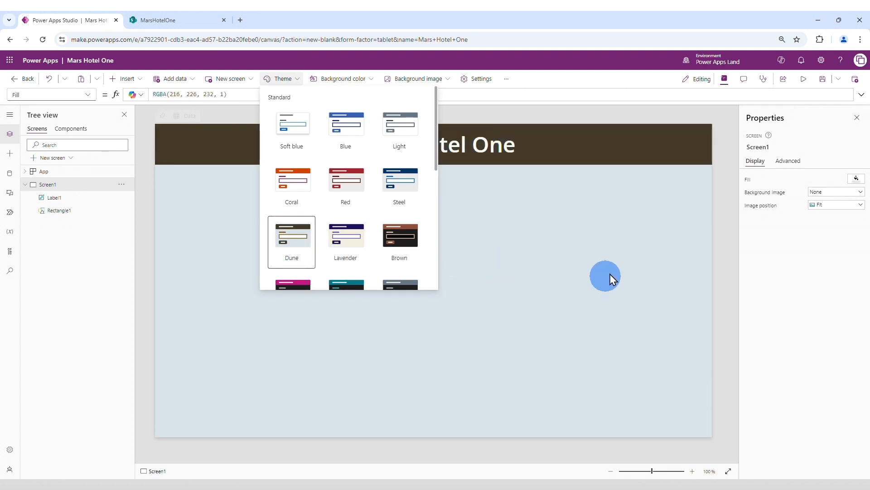
pyautogui.click(610, 248)
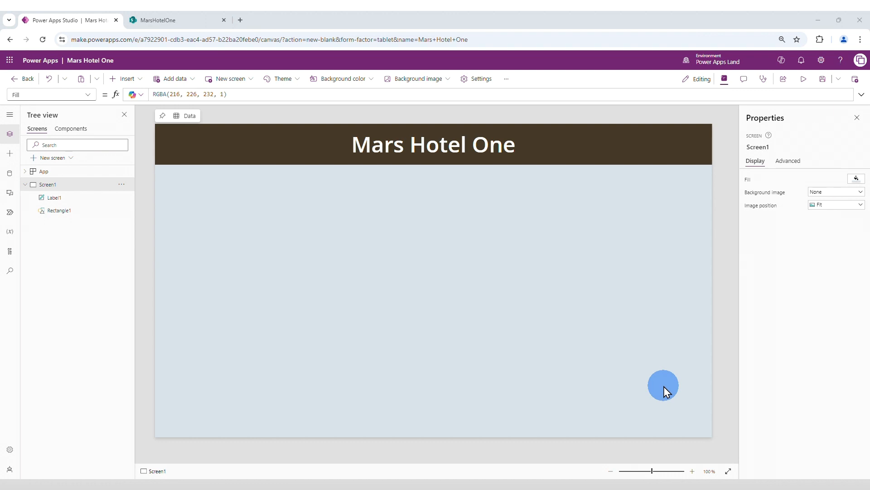
# Step: Start adding a SharePoint data source to the app, using the existing SharePoint connection
pyautogui.click(10, 176)
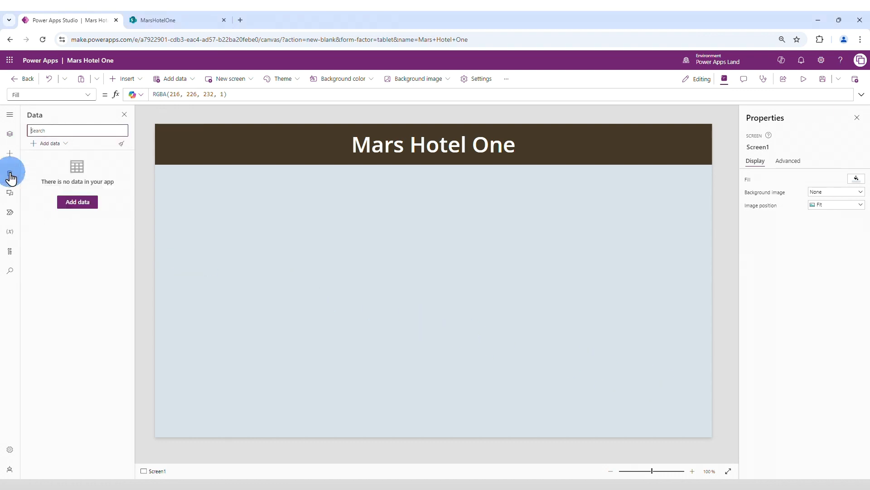
pyautogui.click(47, 144)
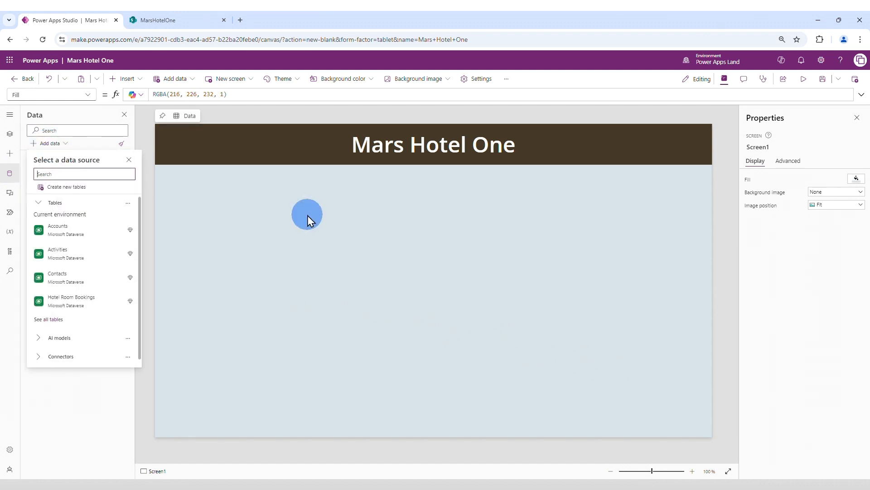
pyautogui.write('sharepoint')
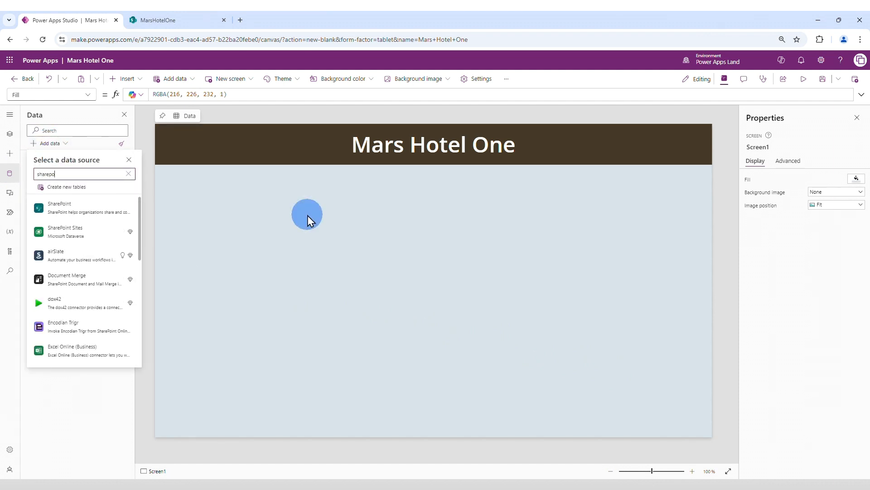
pyautogui.click(70, 202)
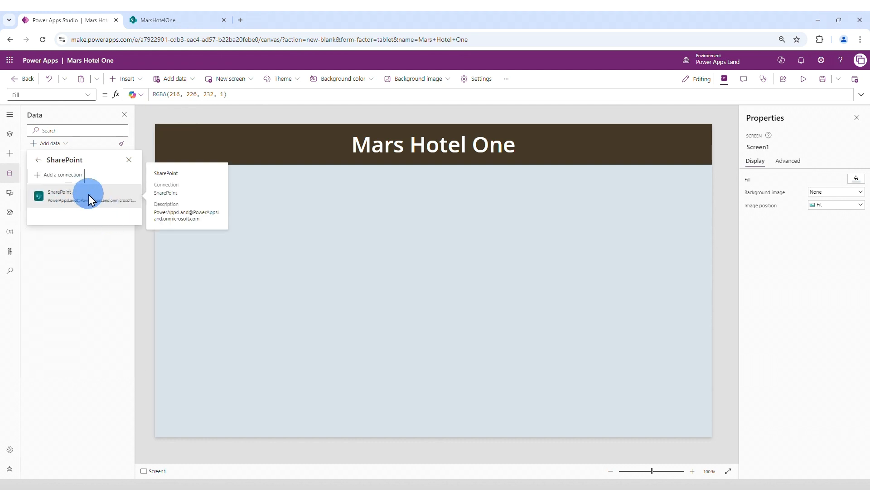
pyautogui.click(89, 195)
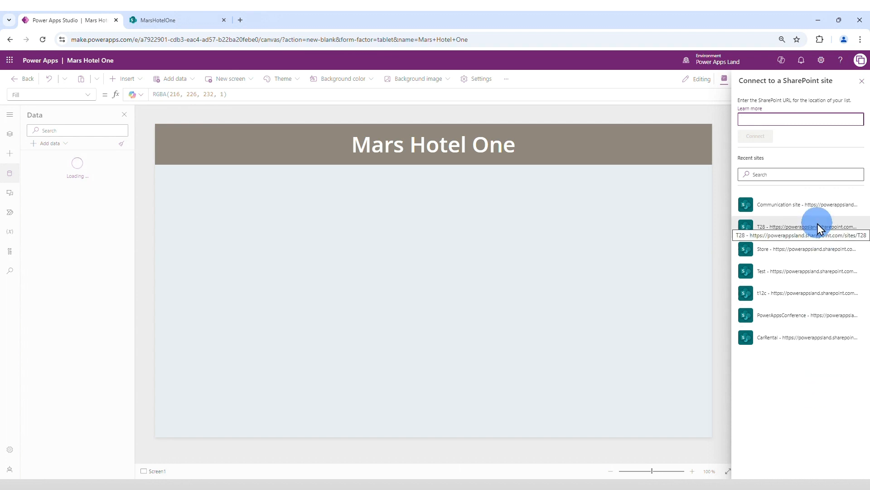
# Step: Switch to the MarsHotelOne SharePoint site and copy the URL of the Bookings list
pyautogui.click(145, 22)
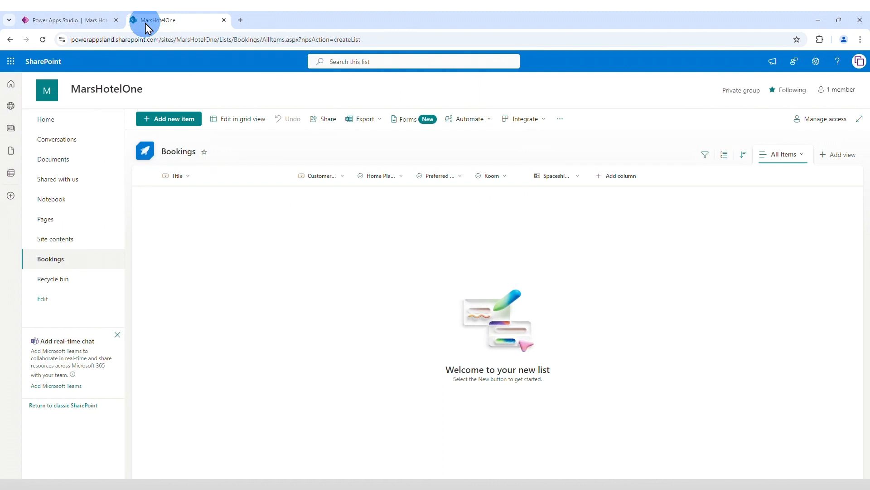
pyautogui.click(203, 39)
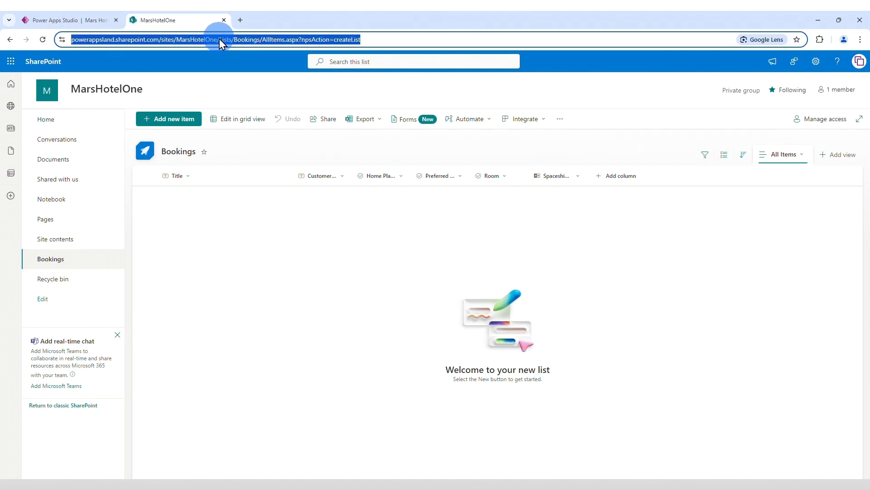
pyautogui.rightClick(219, 39)
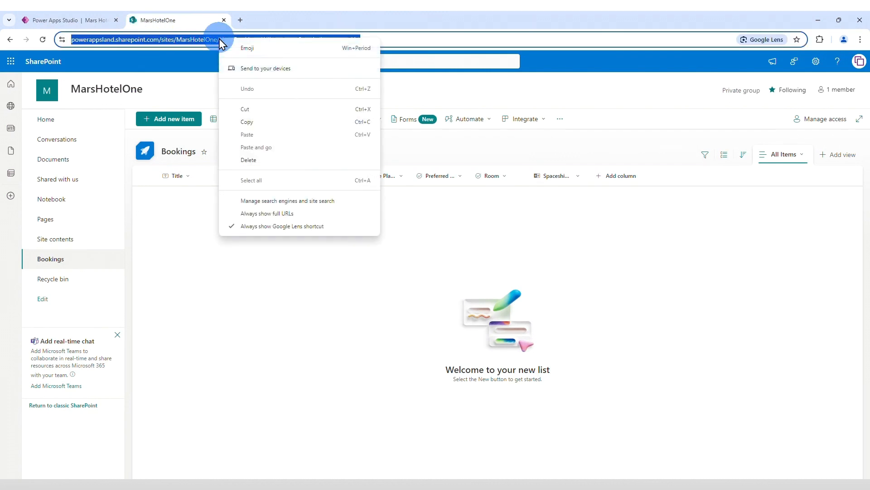
pyautogui.click(250, 125)
# Step: Switch back to Power Apps Studio, connect to the SharePoint site with the copied URL and add the Bookings list
pyautogui.click(59, 20)
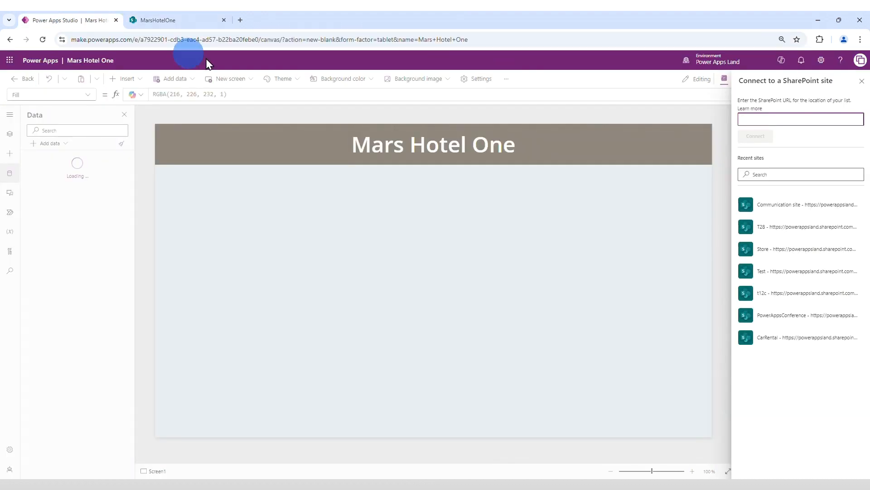
pyautogui.rightClick(746, 119)
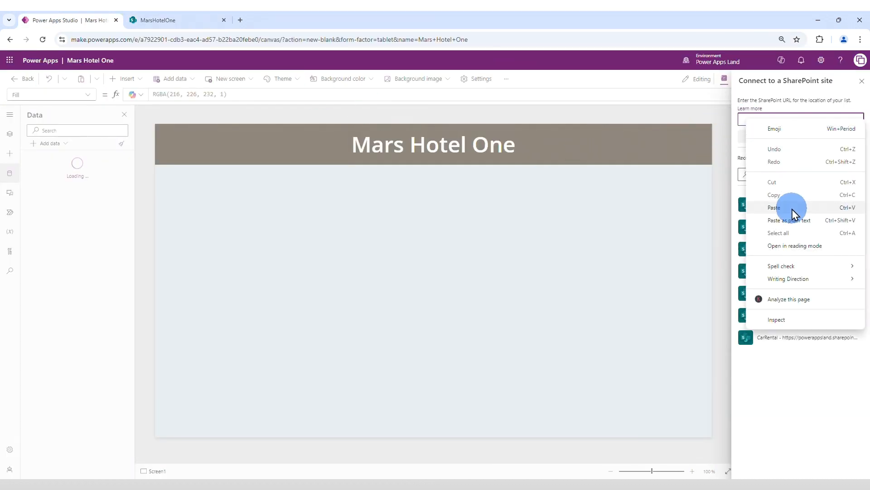
pyautogui.click(793, 209)
pyautogui.click(755, 137)
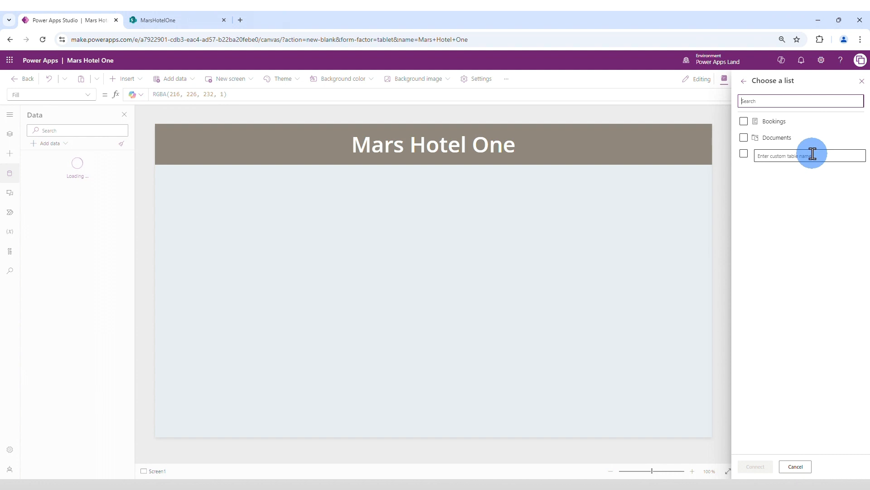
pyautogui.click(749, 122)
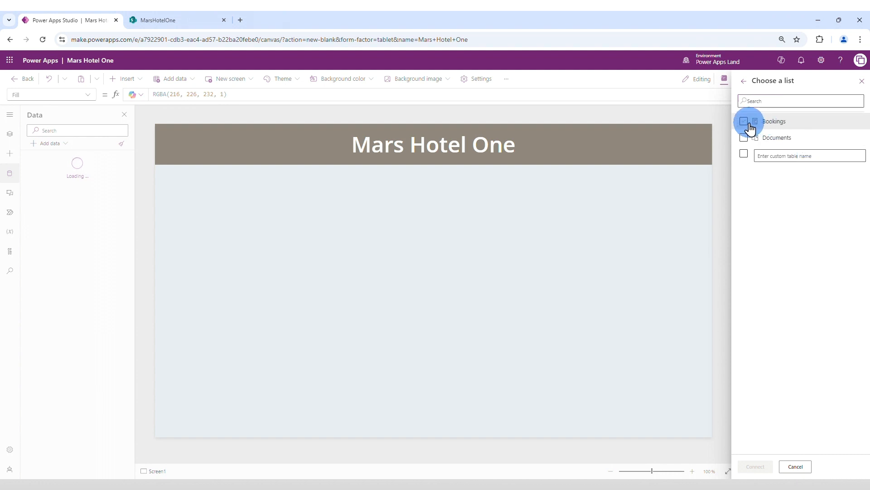
pyautogui.click(753, 467)
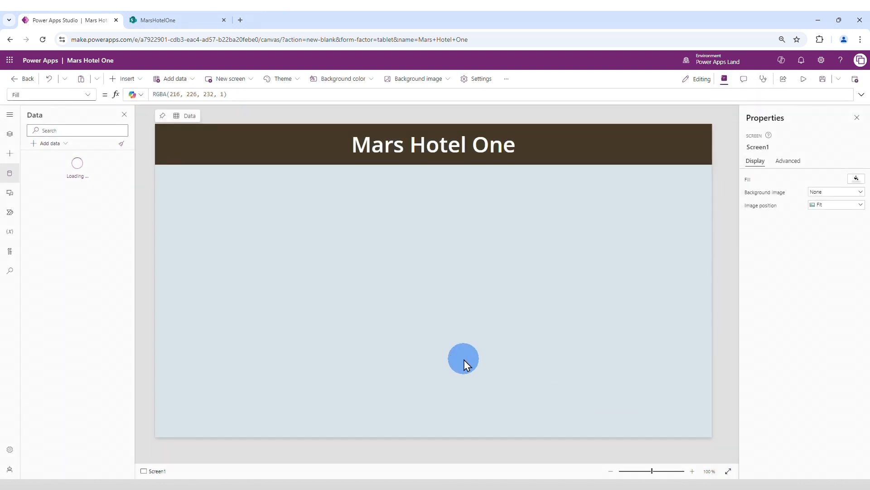
pyautogui.moveTo(72, 162)
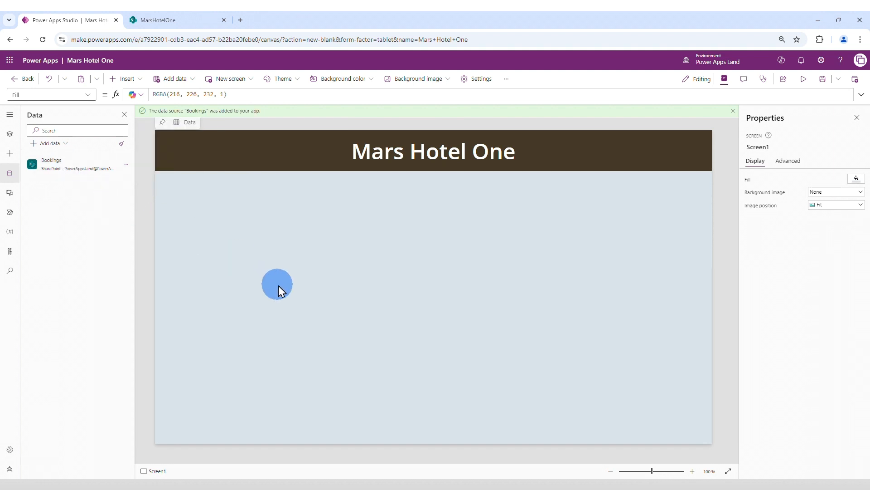
# Step: Insert an edit form connected to Bookings and place it below the header at about X 287, Y 122
pyautogui.click(129, 80)
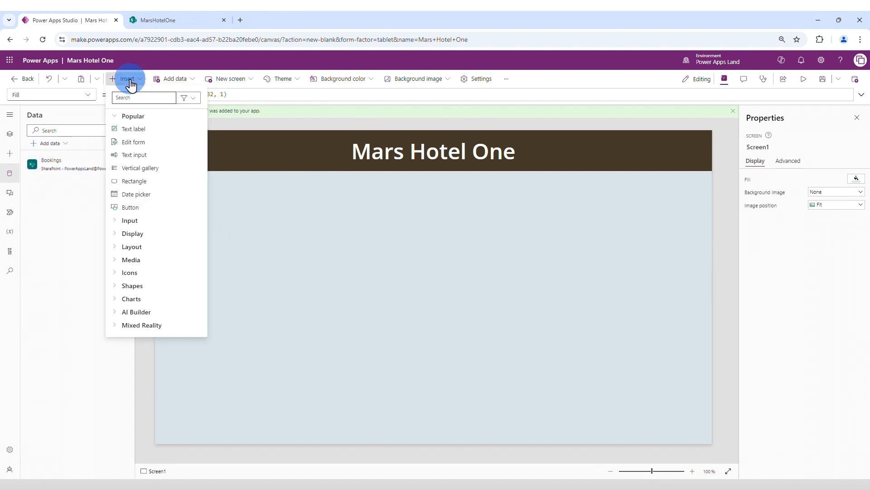
pyautogui.click(127, 142)
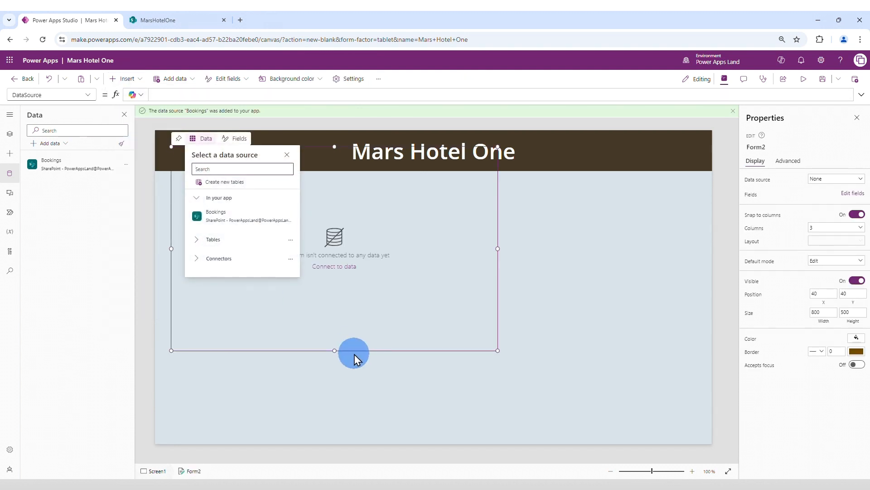
pyautogui.moveTo(209, 216)
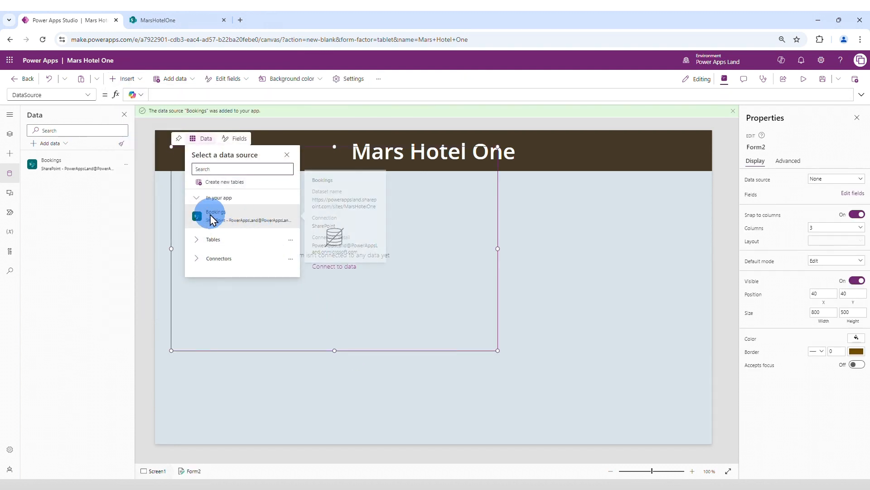
pyautogui.click(244, 221)
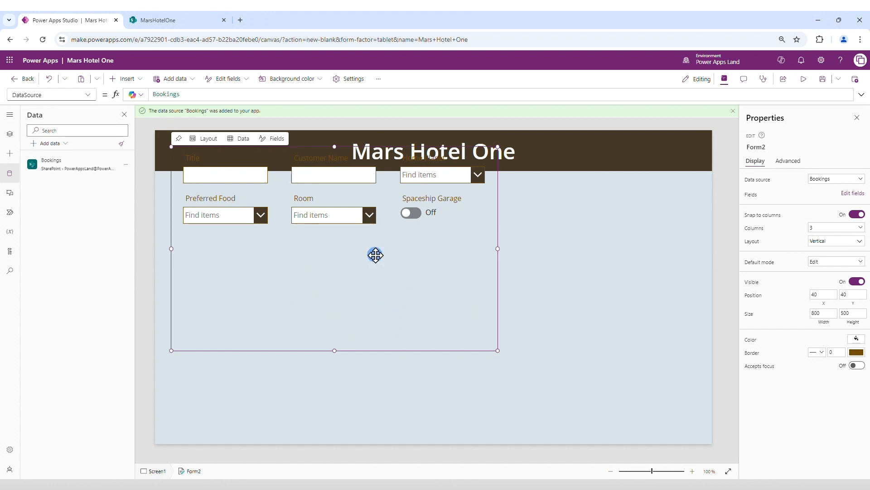
pyautogui.moveTo(494, 274); pyautogui.dragTo(599, 308)
pyautogui.click(431, 298)
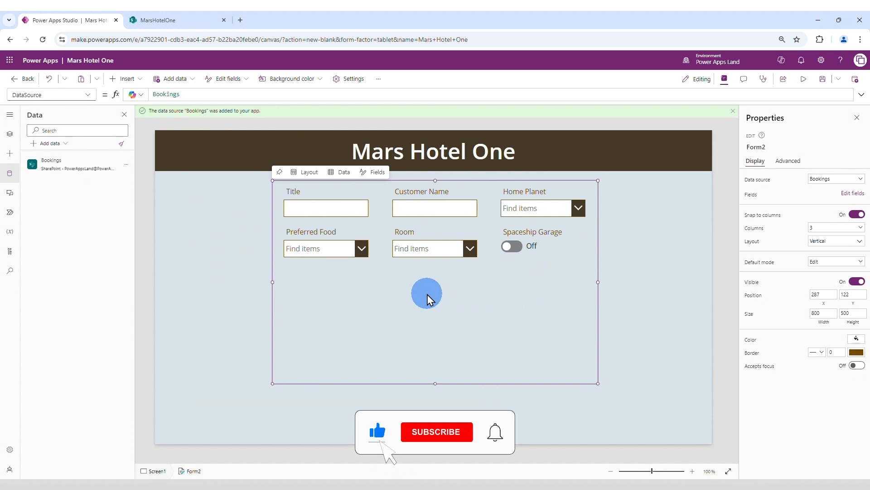
# Step: Remove the Title field from the Bookings form and shorten the form's height from its lower edge
pyautogui.click(379, 177)
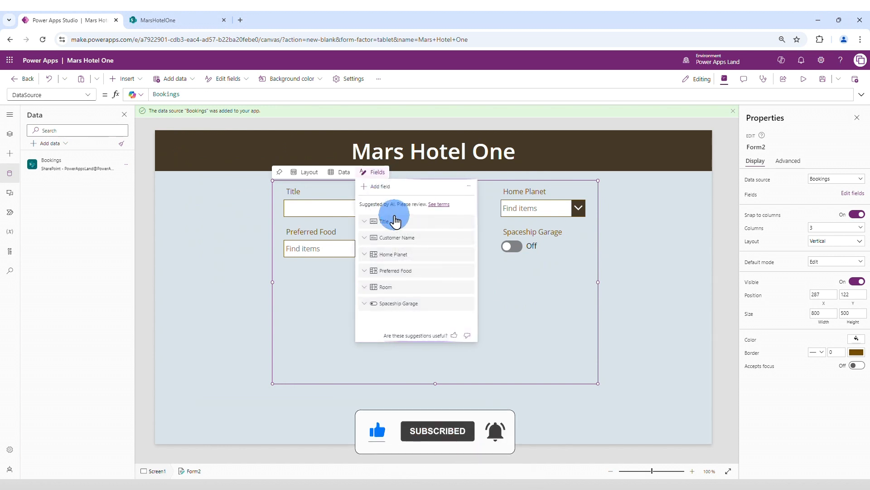
pyautogui.click(468, 223)
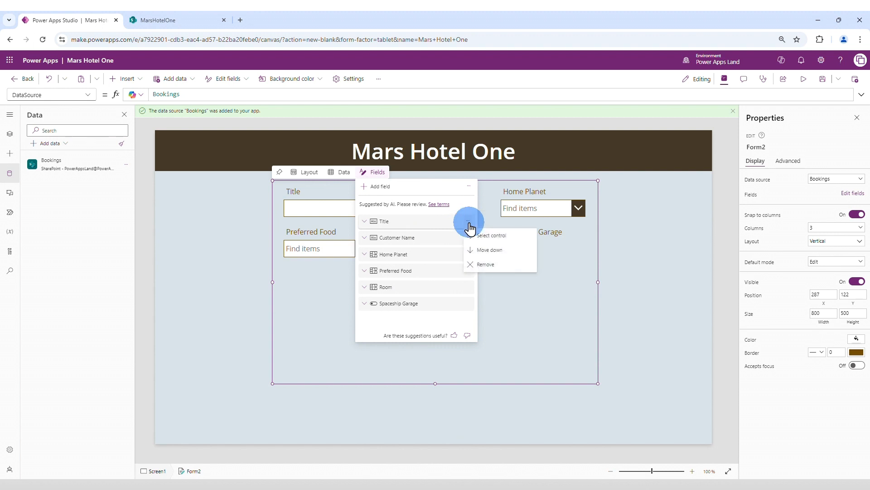
pyautogui.click(486, 264)
pyautogui.click(540, 327)
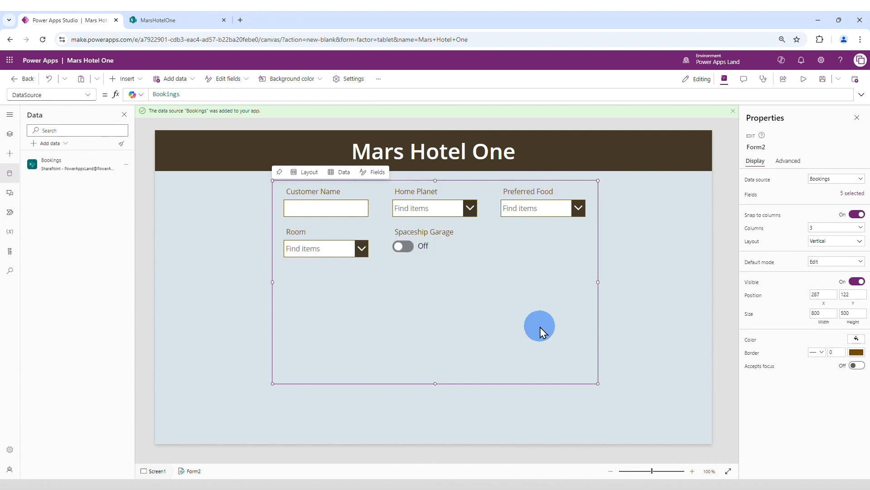
pyautogui.moveTo(433, 382); pyautogui.dragTo(432, 295)
pyautogui.click(415, 361)
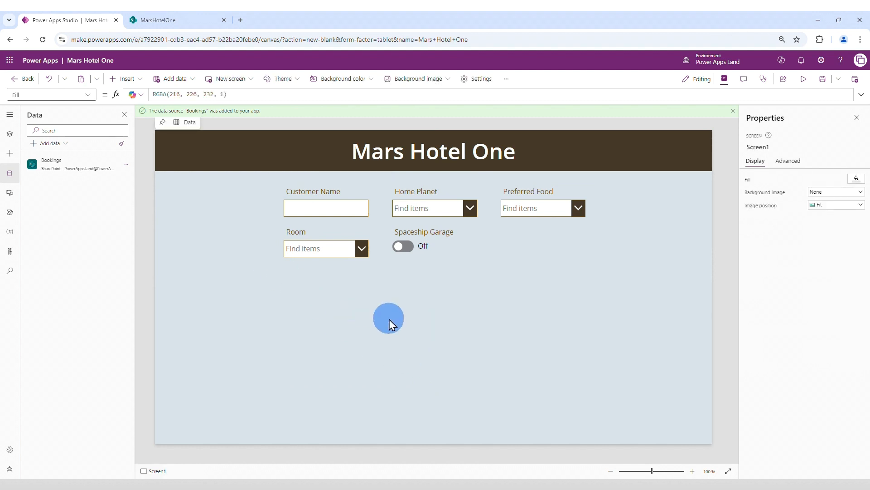
# Step: Insert a button centered below the form at about X 603, Y 530, and set its text to Save
pyautogui.click(133, 80)
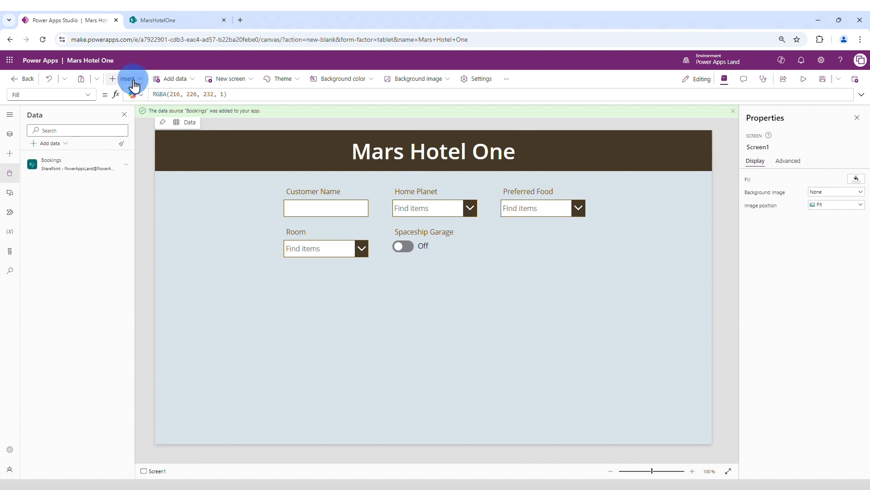
pyautogui.click(130, 208)
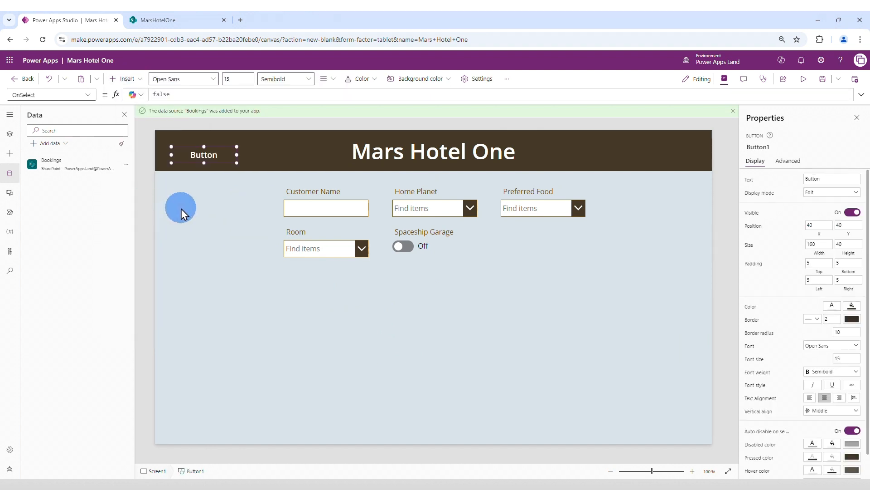
pyautogui.moveTo(204, 153); pyautogui.dragTo(434, 352)
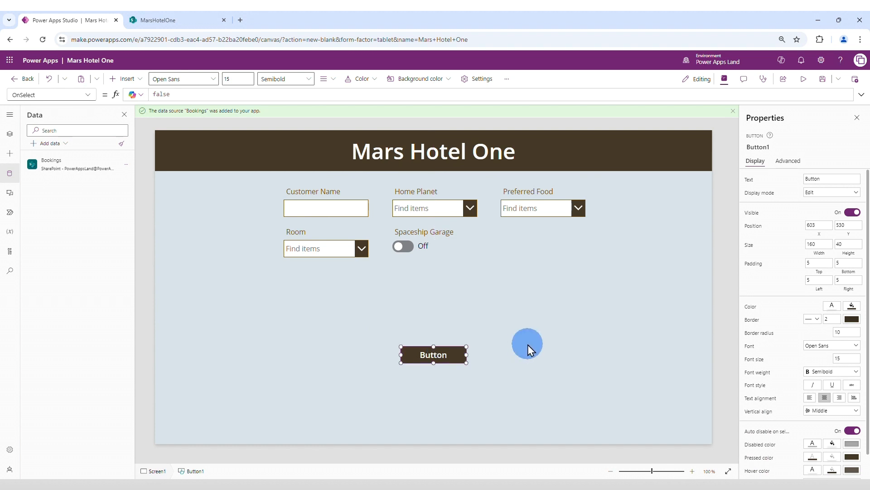
pyautogui.moveTo(824, 179); pyautogui.dragTo(799, 179)
pyautogui.write('Save')
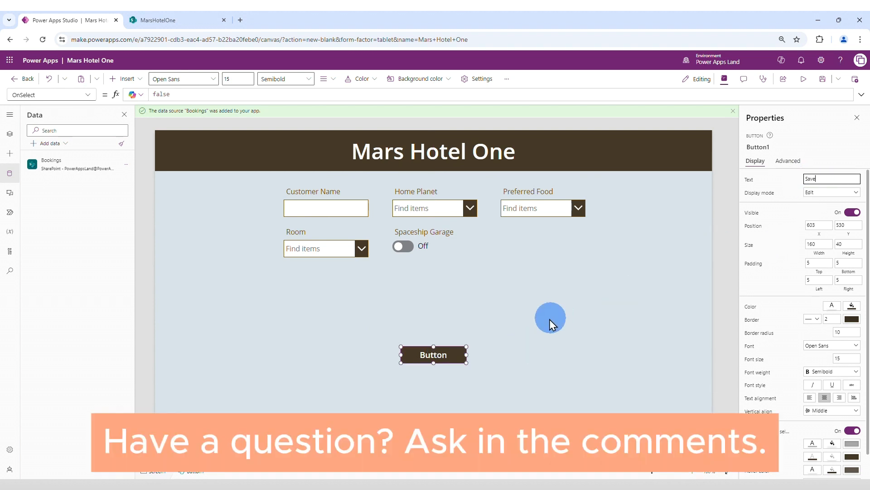
# Step: Enlarge the Save button to 197 wide by 69 high and save the app
pyautogui.moveTo(466, 362); pyautogui.dragTo(482, 374)
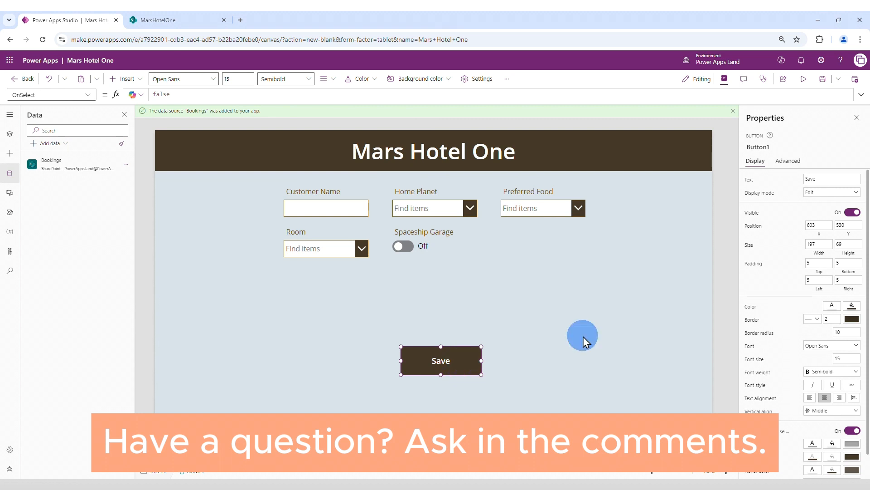
pyautogui.click(823, 79)
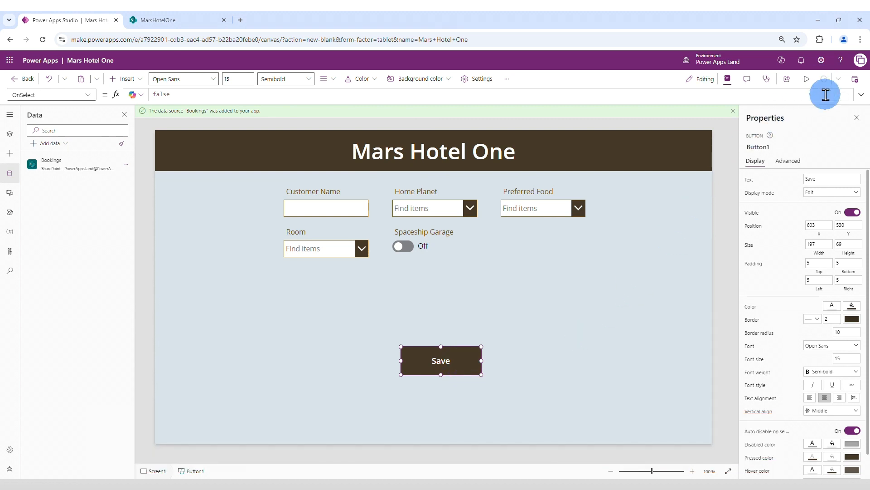
# Step: Check the app in preview, exit it, and set the Bookings form's default mode to New
pyautogui.click(807, 83)
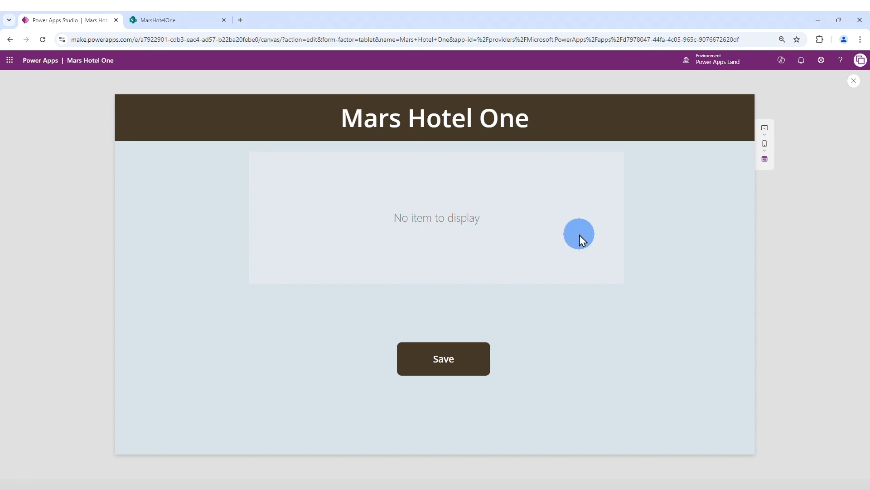
pyautogui.click(854, 81)
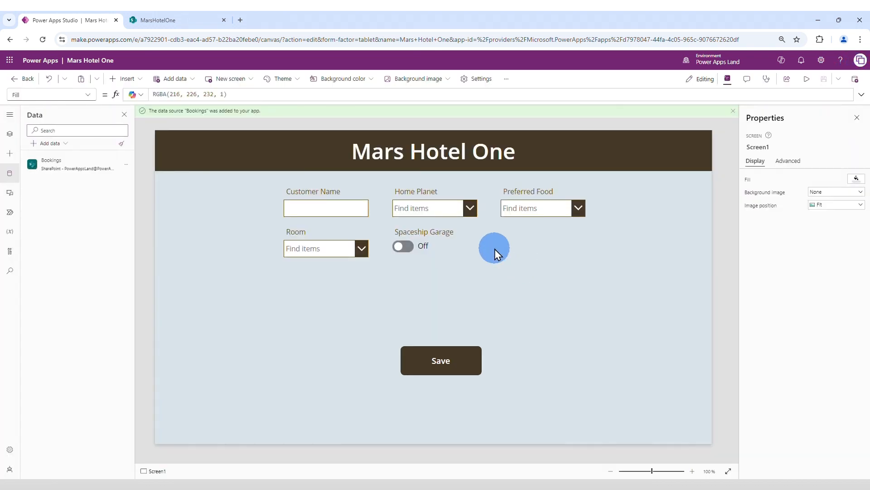
pyautogui.click(494, 249)
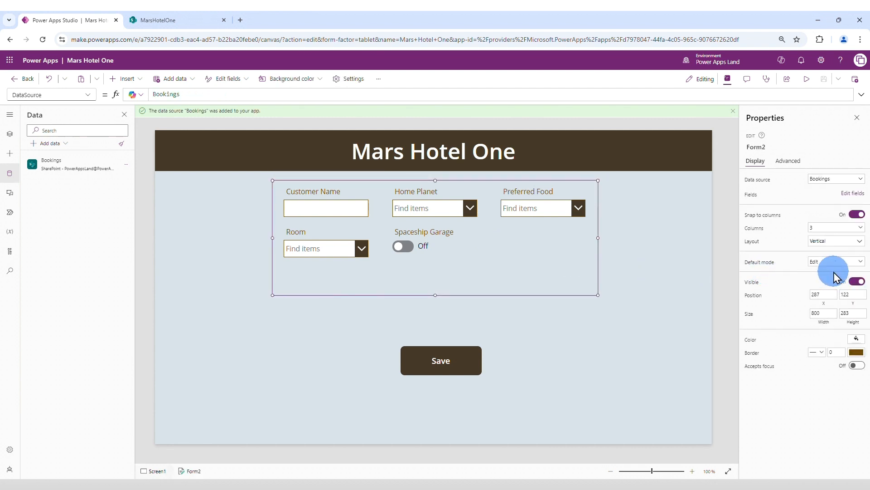
pyautogui.click(853, 266)
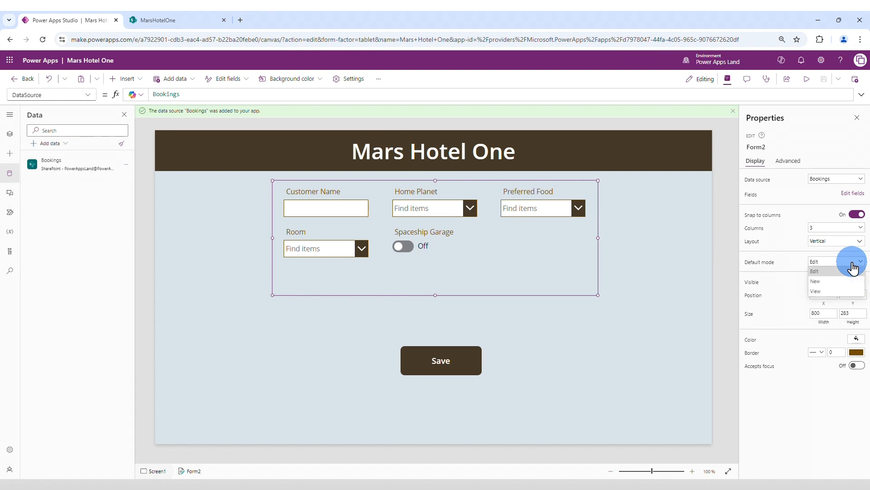
pyautogui.click(830, 281)
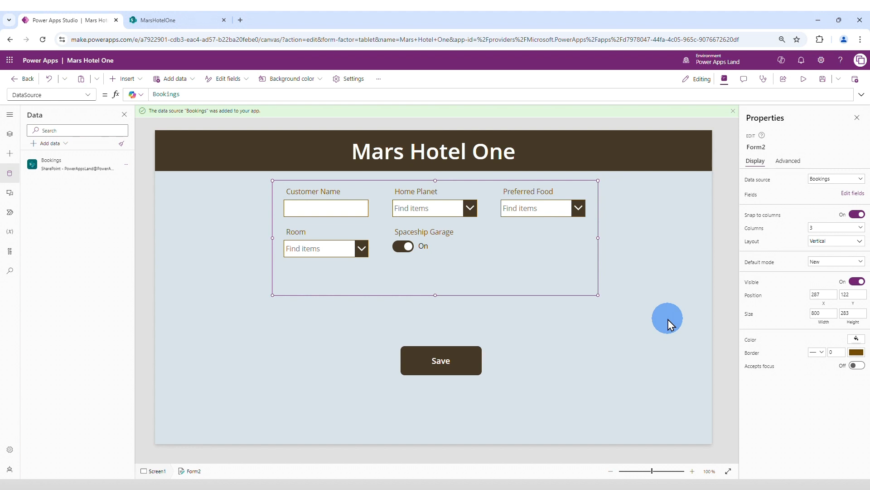
# Step: Preview the app and try to save a booking for Yoda with planet Mercury, food Mars local and room 303-Mars Sea View
pyautogui.click(803, 83)
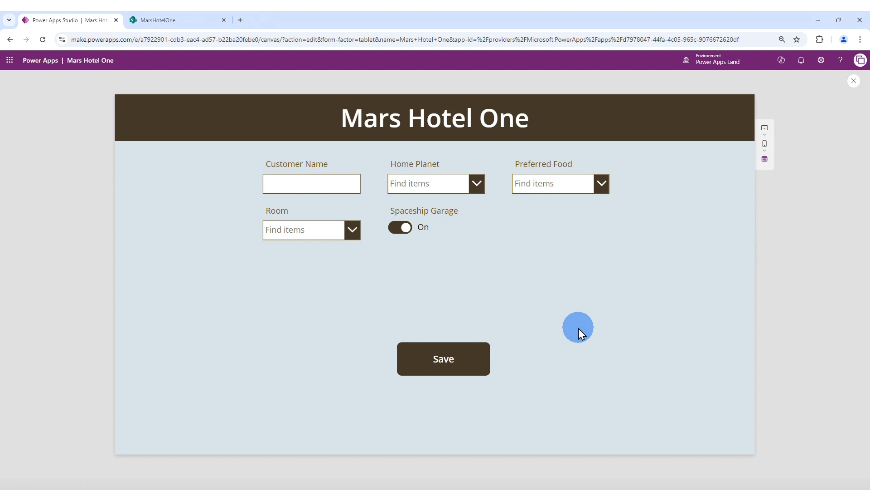
pyautogui.click(322, 184)
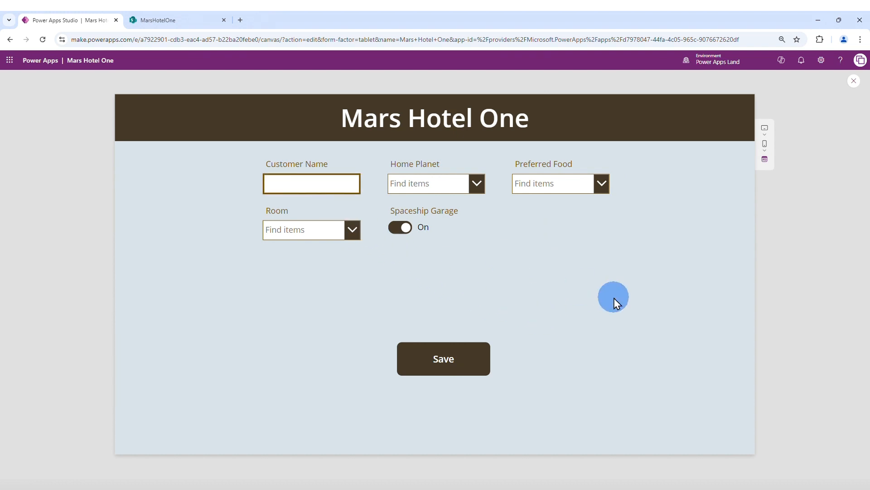
pyautogui.write('Yoda')
pyautogui.click(479, 184)
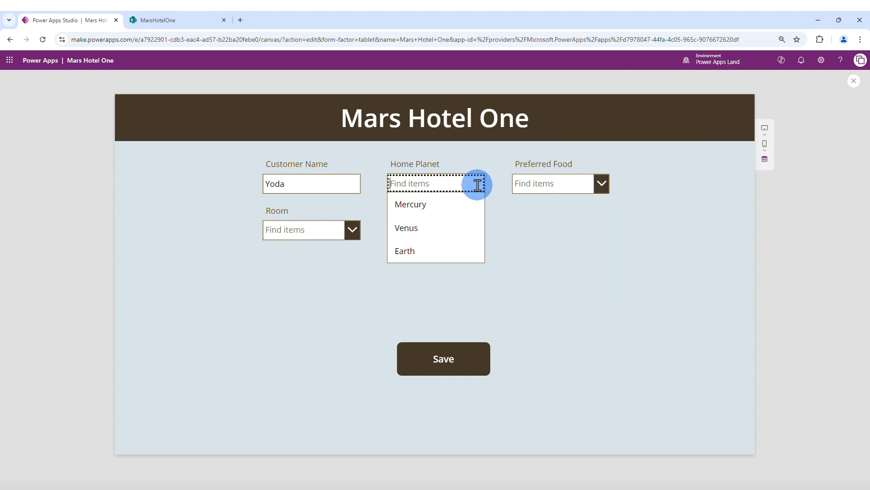
pyautogui.click(447, 203)
pyautogui.click(603, 184)
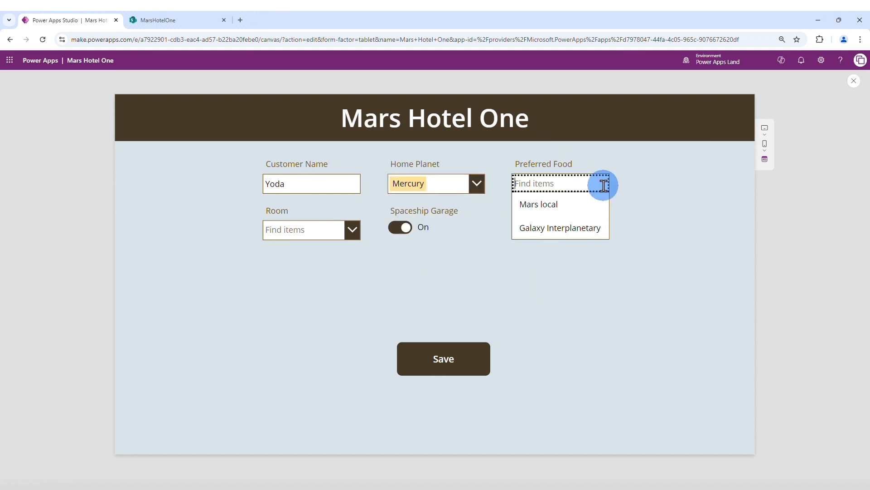
pyautogui.click(584, 202)
pyautogui.click(352, 231)
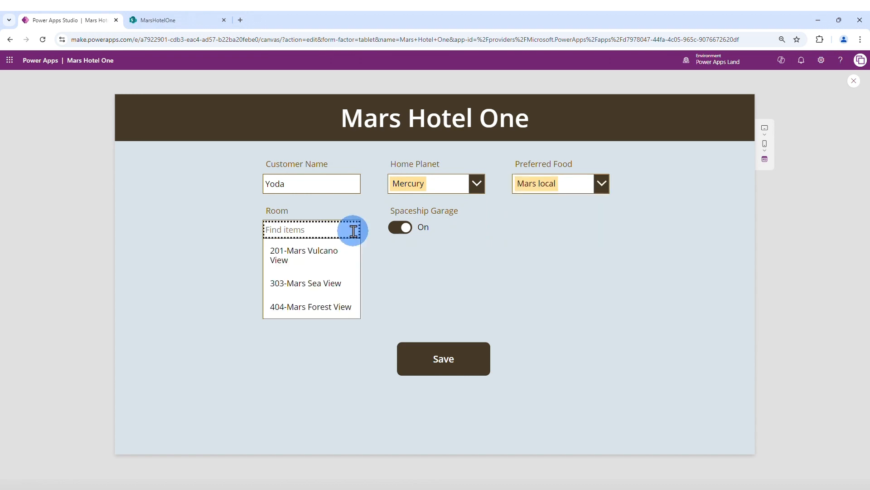
pyautogui.click(339, 286)
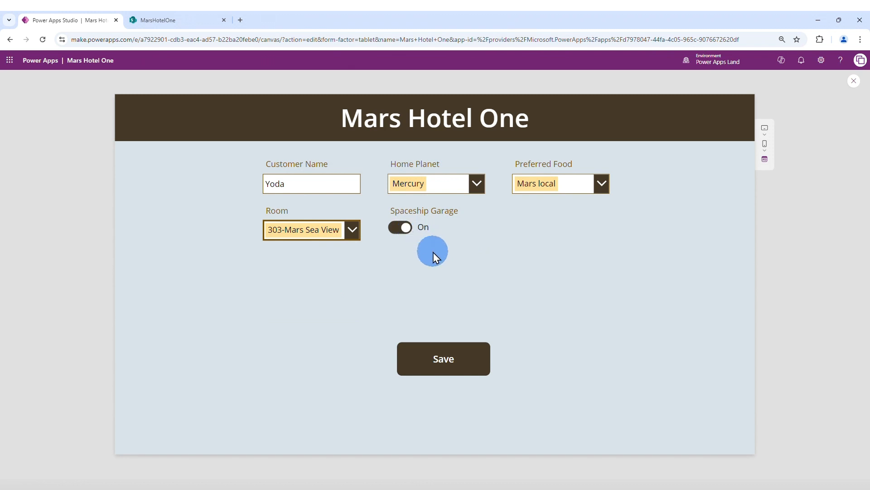
pyautogui.click(443, 363)
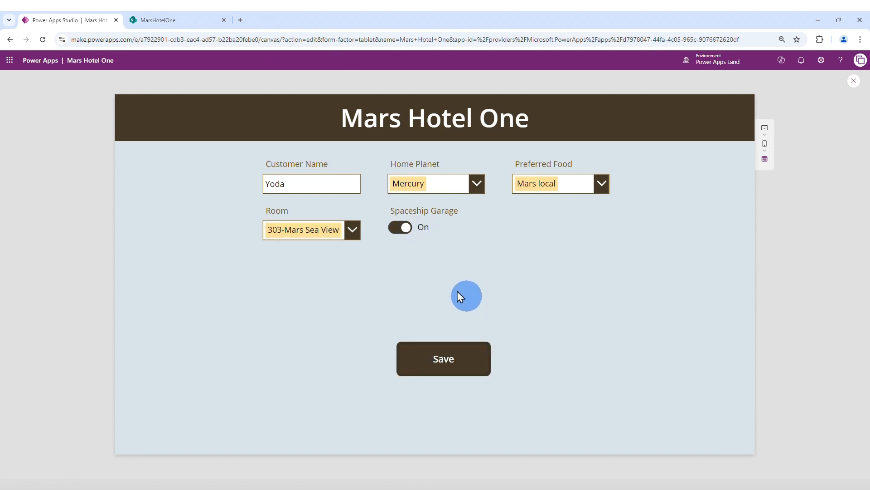
# Step: Switch to the MarsHotelOne SharePoint site, refresh the Bookings list to check for the booking, and return to Power Apps Studio
pyautogui.click(186, 20)
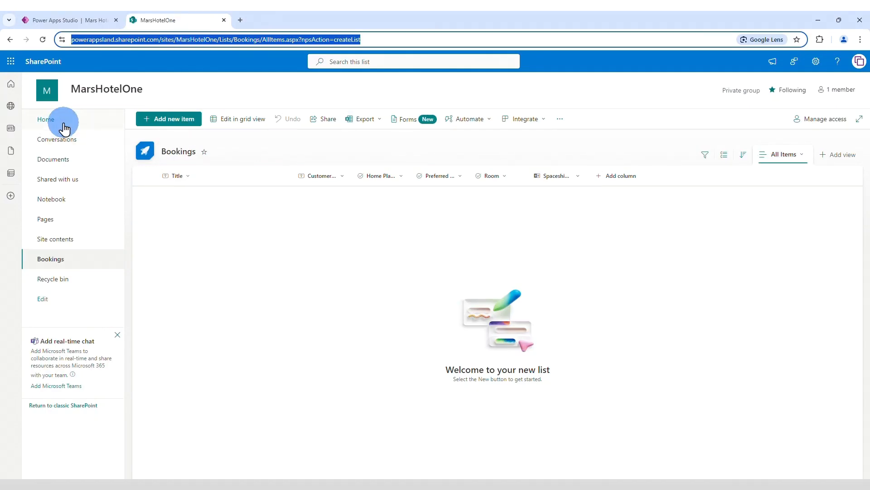
pyautogui.click(43, 39)
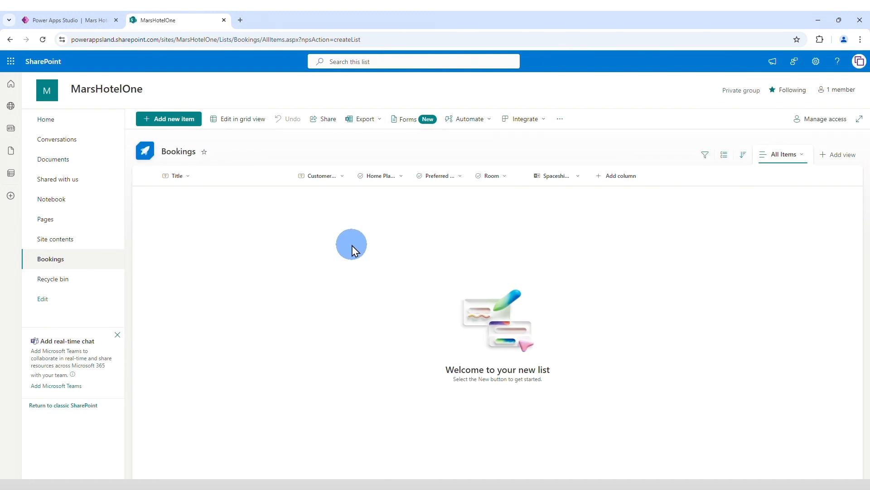
pyautogui.click(87, 22)
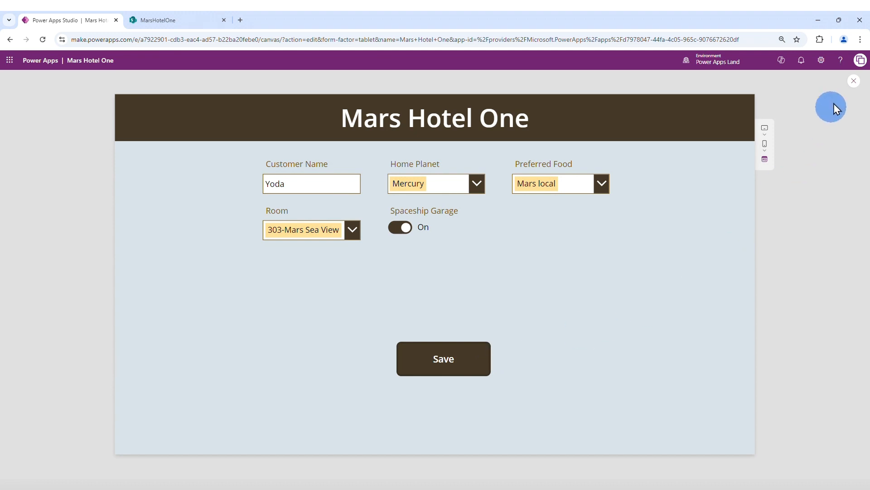
# Step: Exit the preview and set the Save button's OnSelect formula to SubmitForm(Form2)
pyautogui.click(854, 81)
pyautogui.click(475, 352)
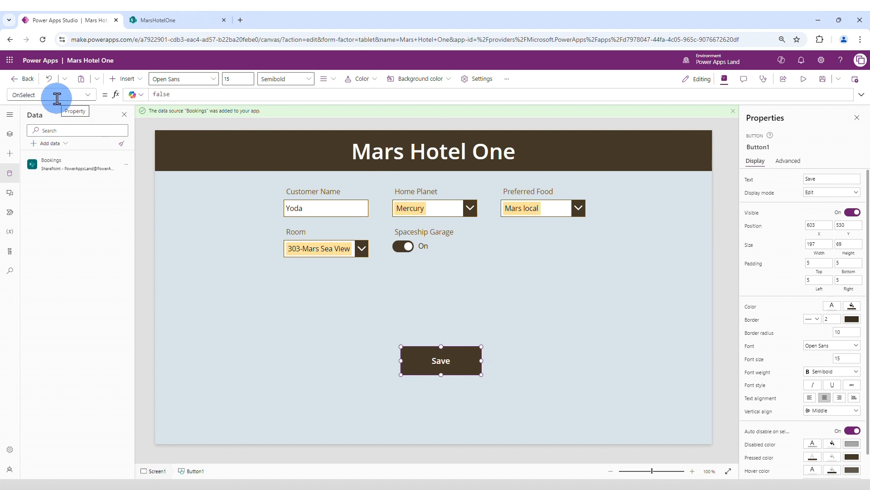
pyautogui.click(180, 95)
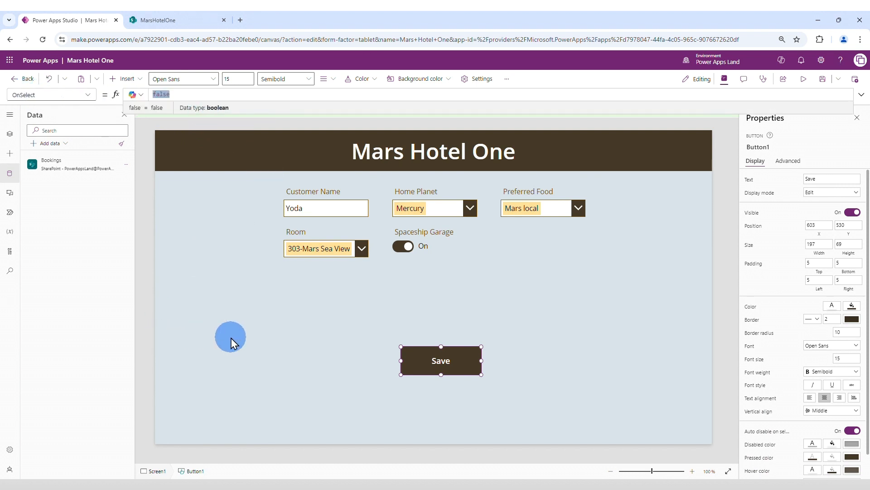
pyautogui.press('BackSpace')
pyautogui.write('SubmitForm')
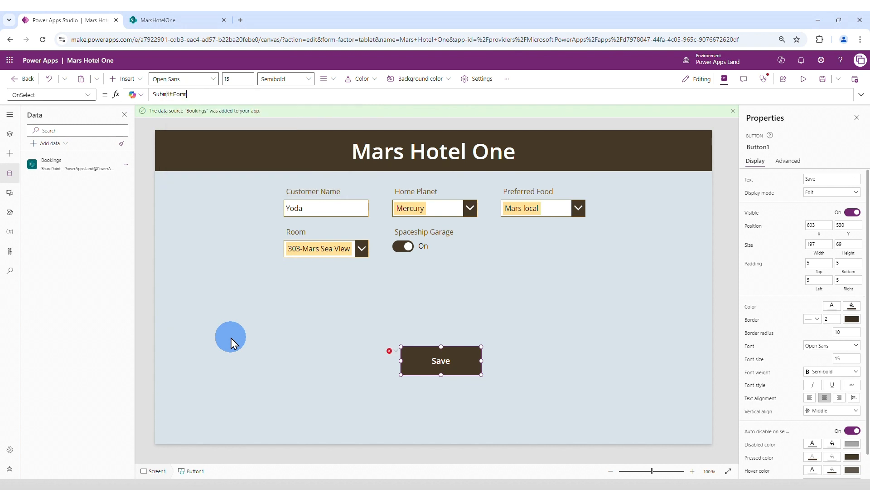
pyautogui.write('(Form')
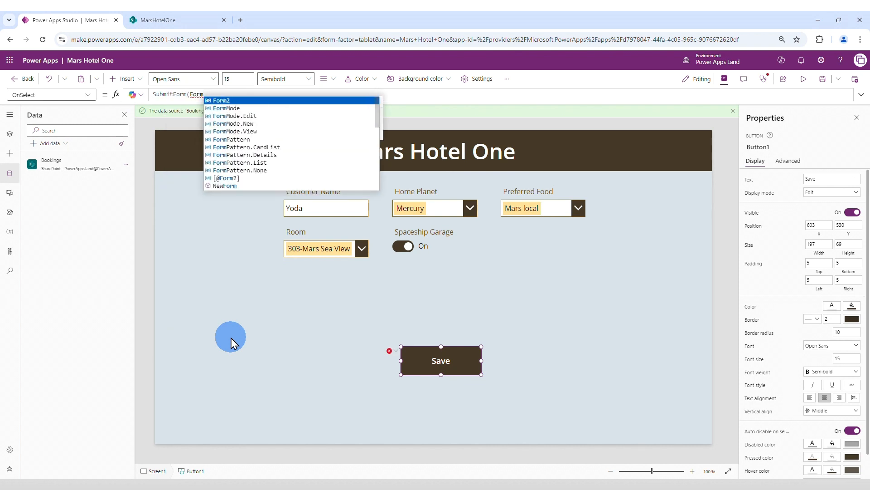
pyautogui.write('2)')
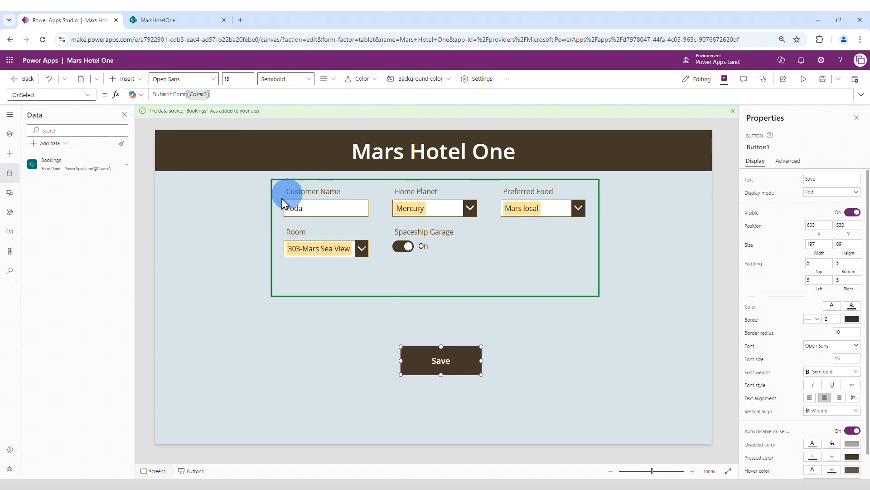
pyautogui.write(';')
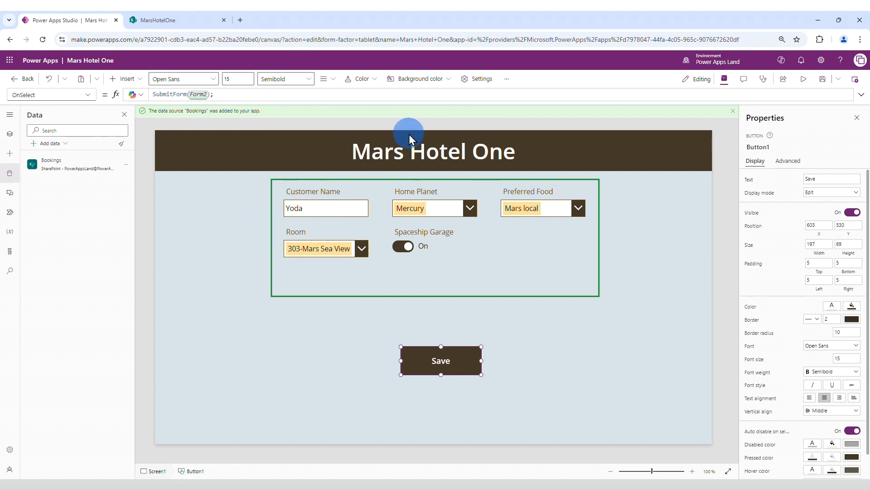
pyautogui.write(' Rese')
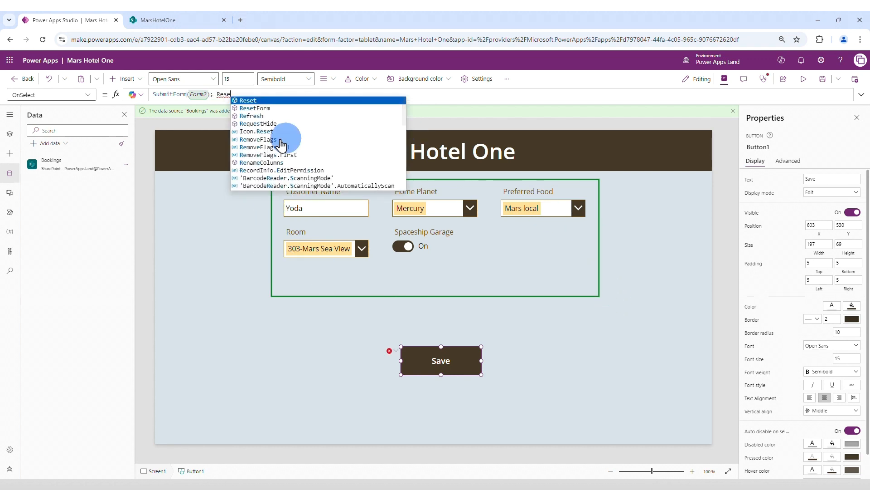
# Step: Append ResetForm(Form2) to the Save button's OnSelect formula after a semicolon and save the app
pyautogui.click(254, 109)
pyautogui.write('Form(Form')
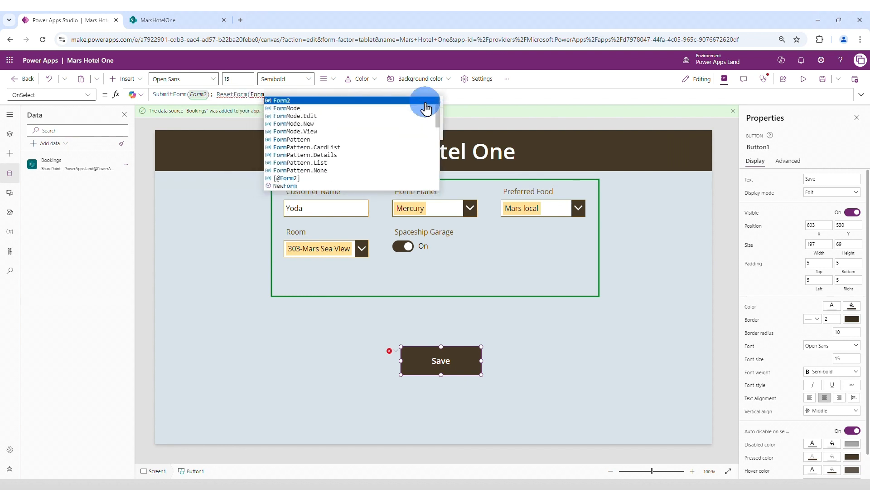
pyautogui.click(426, 102)
pyautogui.write(')')
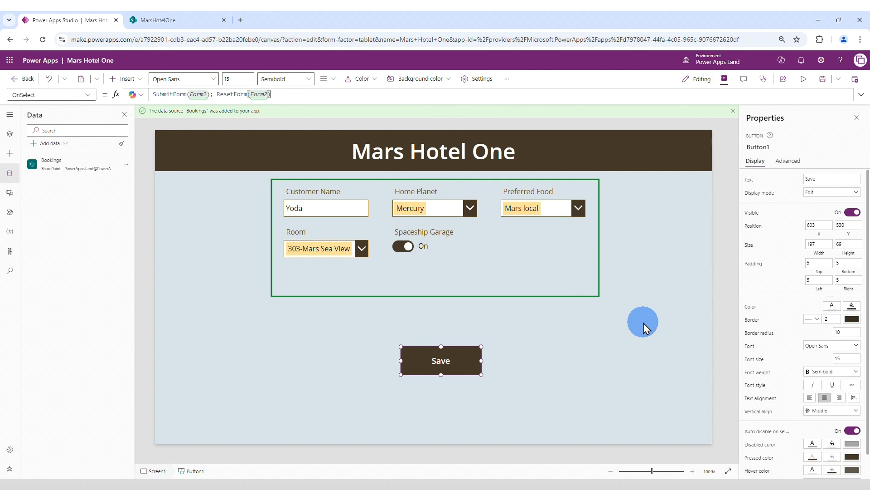
pyautogui.click(823, 79)
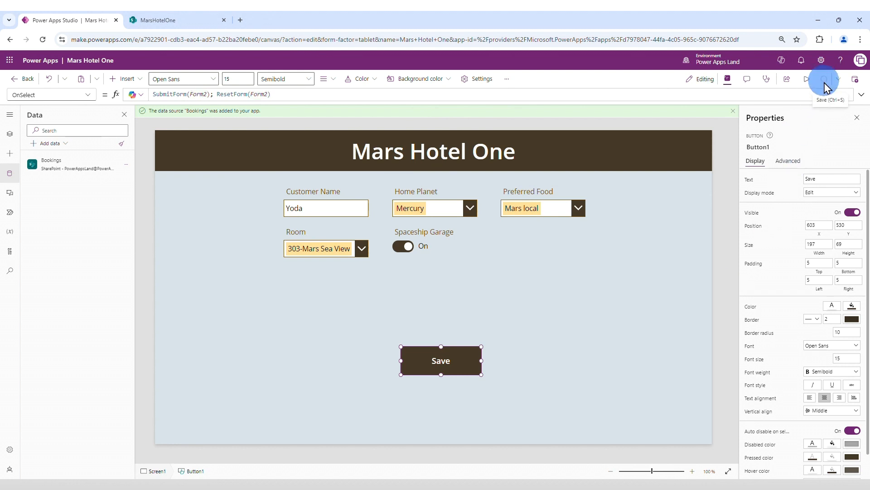
# Step: Submit the already filled-in booking in preview and check for it in the refreshed Bookings list on the SharePoint site
pyautogui.press('F5')
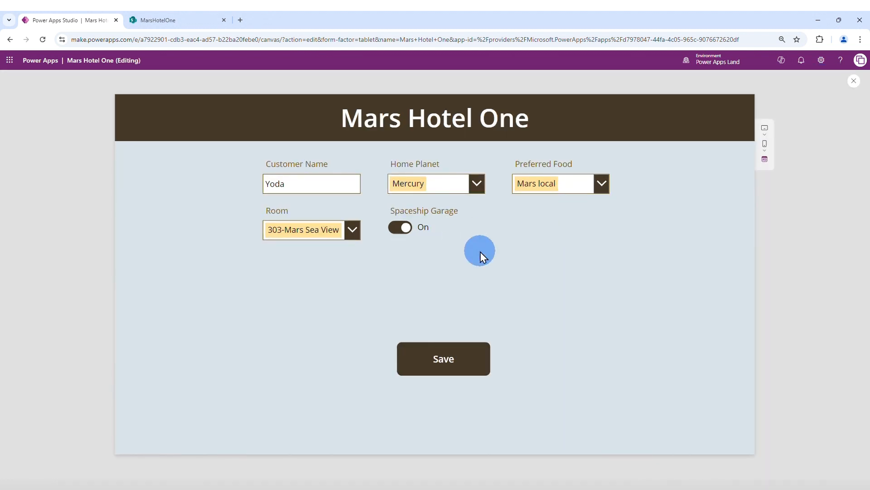
pyautogui.click(442, 365)
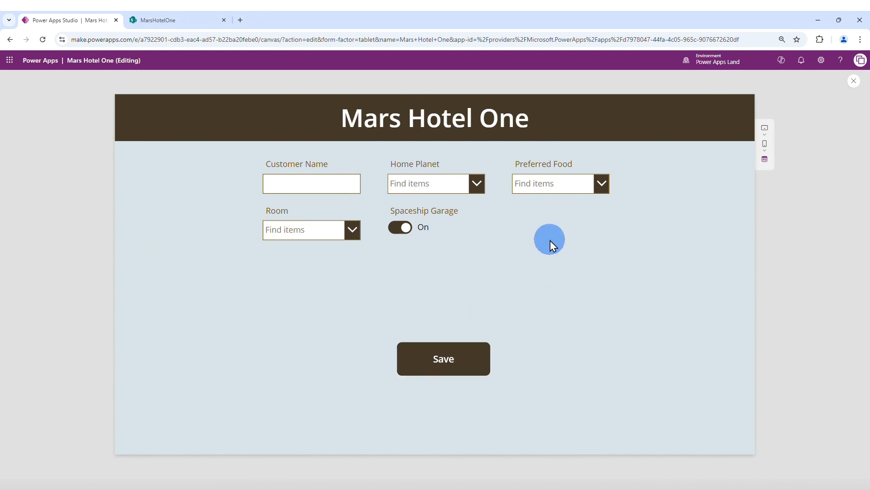
pyautogui.click(166, 20)
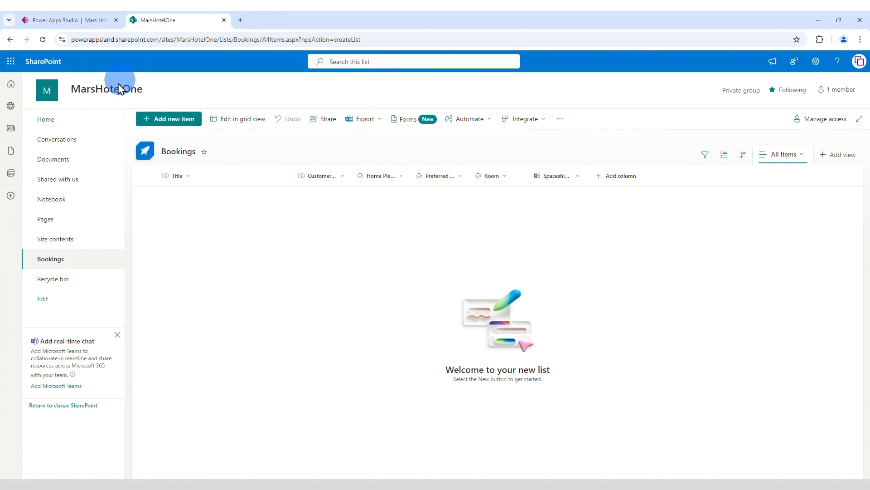
pyautogui.click(43, 40)
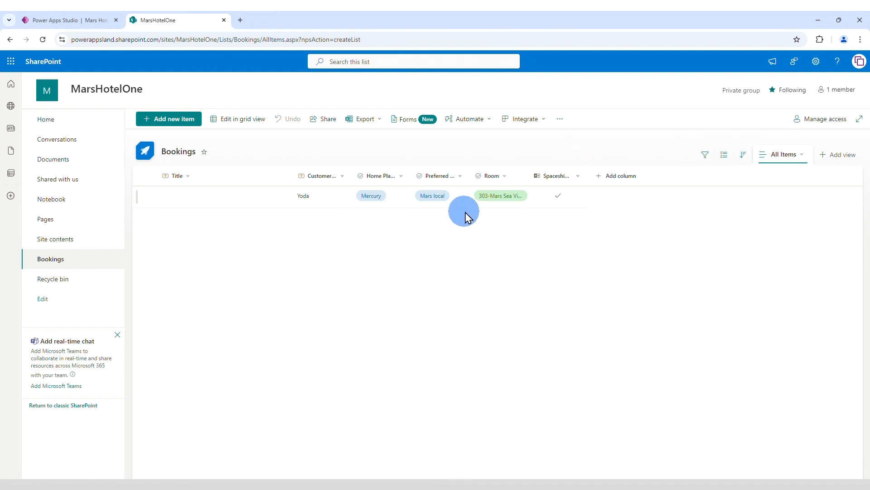
# Step: Return to the Power Apps preview and fill in a booking for E.T.: Venus, Galaxy Interplanetary food, room 404-Mars Forest View, Spaceship Garage off
pyautogui.click(74, 22)
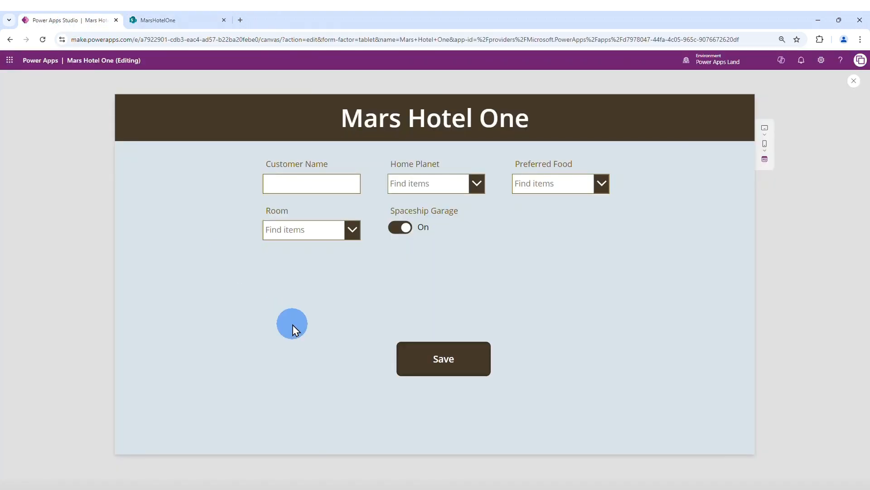
pyautogui.click(311, 184)
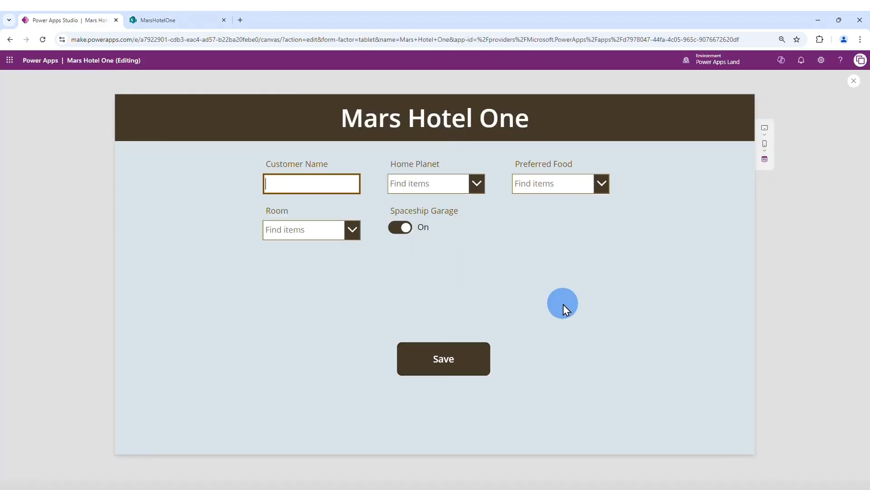
pyautogui.write('E.T.')
pyautogui.click(456, 183)
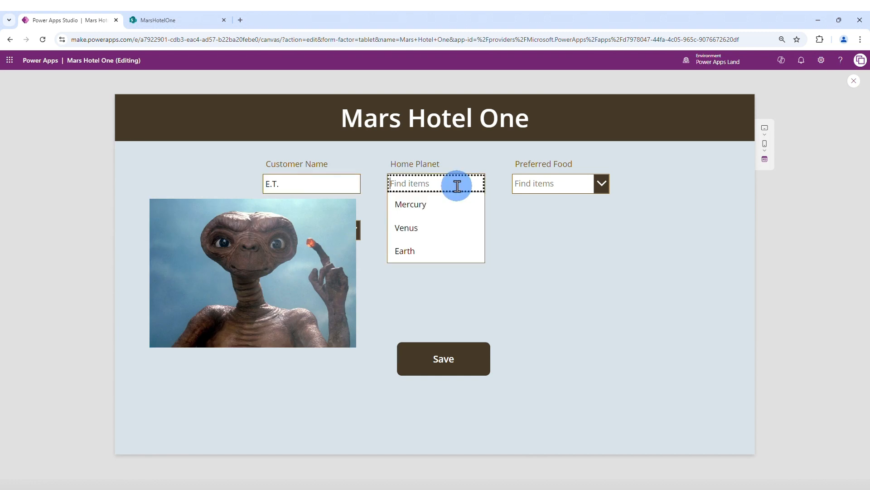
pyautogui.click(408, 227)
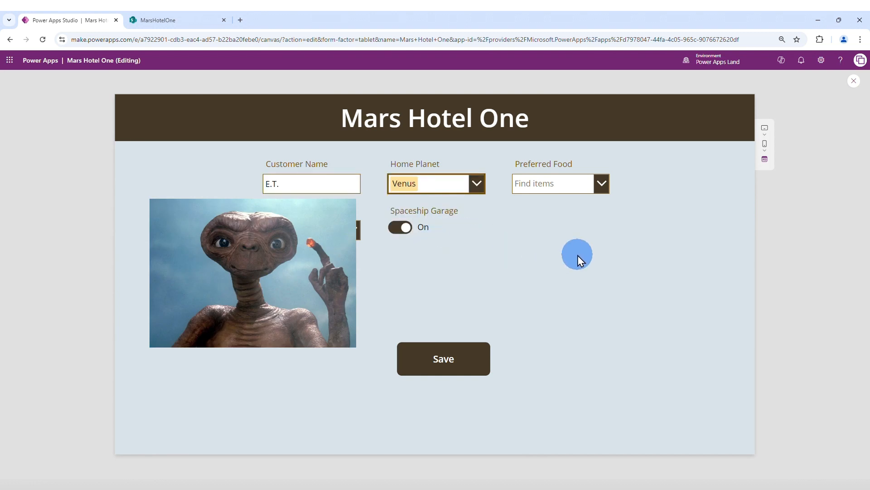
pyautogui.click(581, 185)
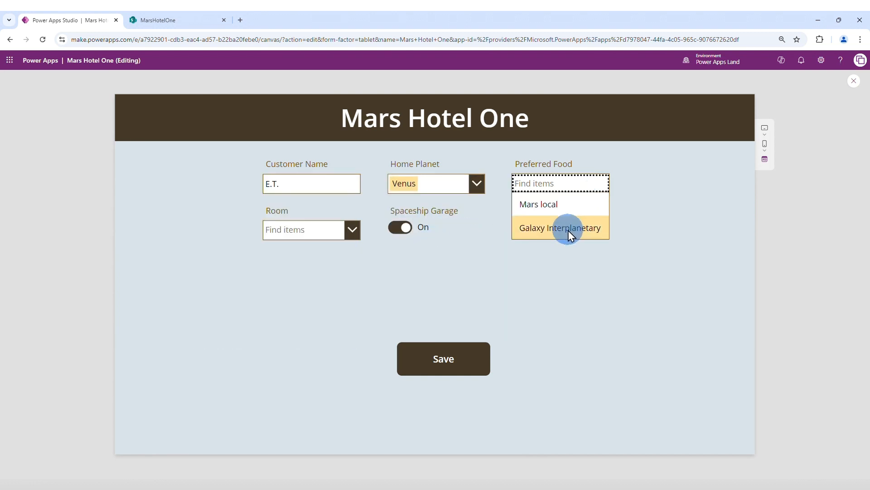
pyautogui.click(587, 230)
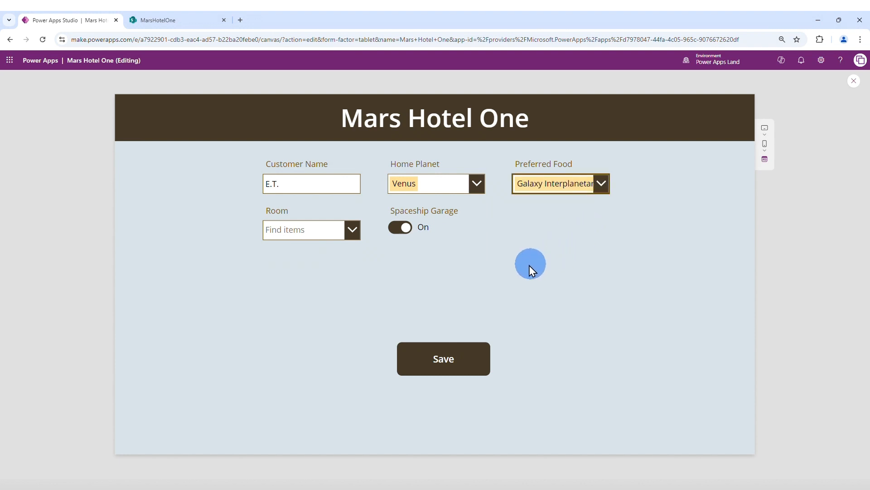
pyautogui.click(353, 232)
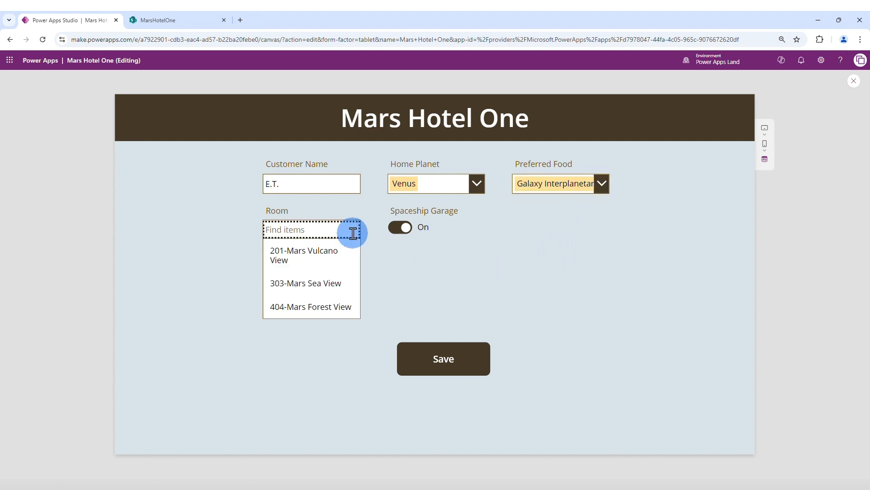
pyautogui.click(340, 306)
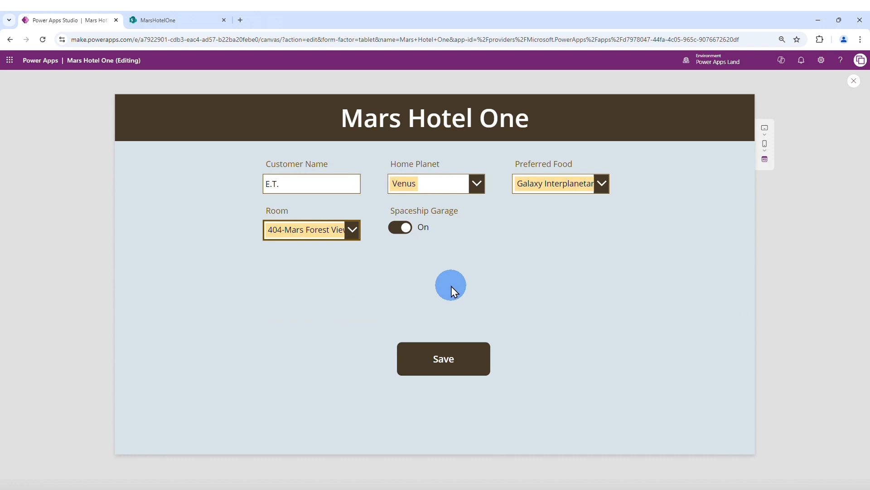
pyautogui.click(406, 229)
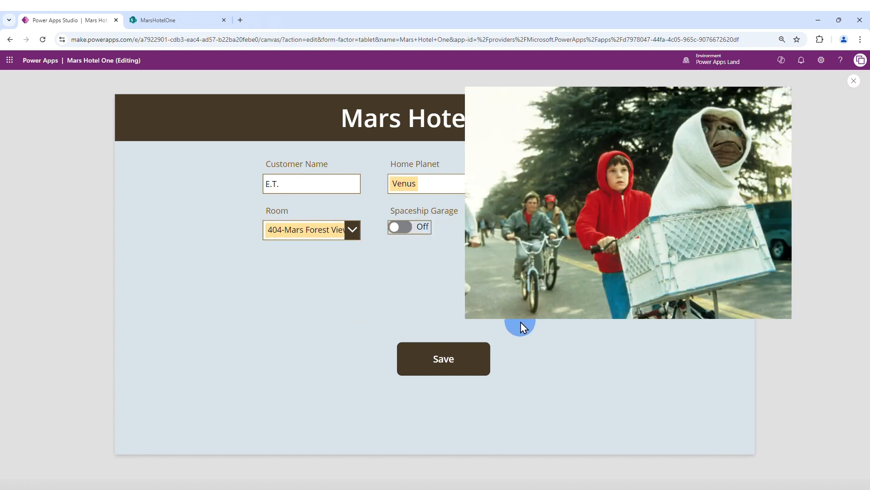
# Step: Save the E.T. booking and check for it in the refreshed Bookings list on the MarsHotelOne SharePoint site
pyautogui.click(449, 367)
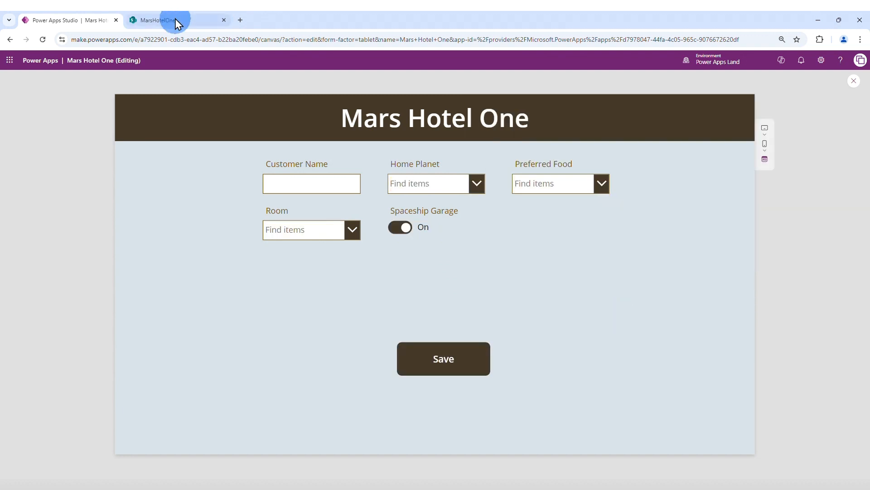
pyautogui.click(175, 22)
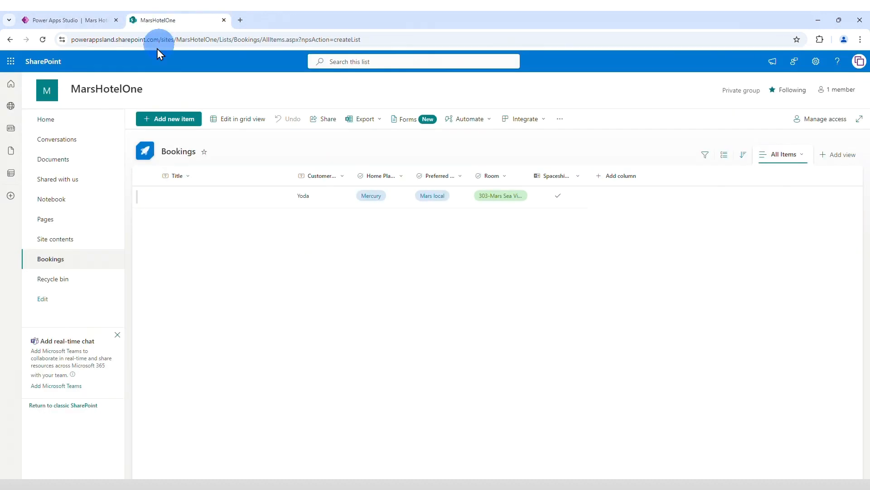
pyautogui.click(43, 40)
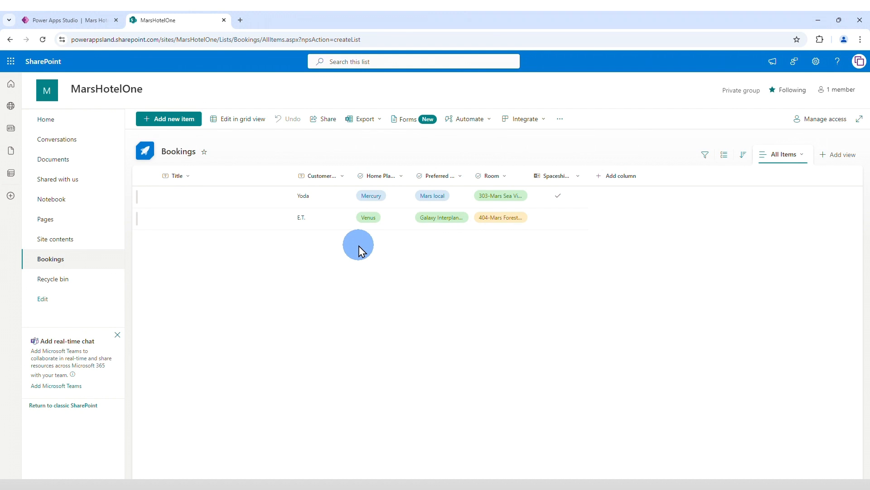
# Step: Back in the Power Apps preview, fill in and submit a booking for Spock: home planet Earth, Mars local food, room 201-Mars Vulcano View
pyautogui.click(291, 176)
pyautogui.write('Spock')
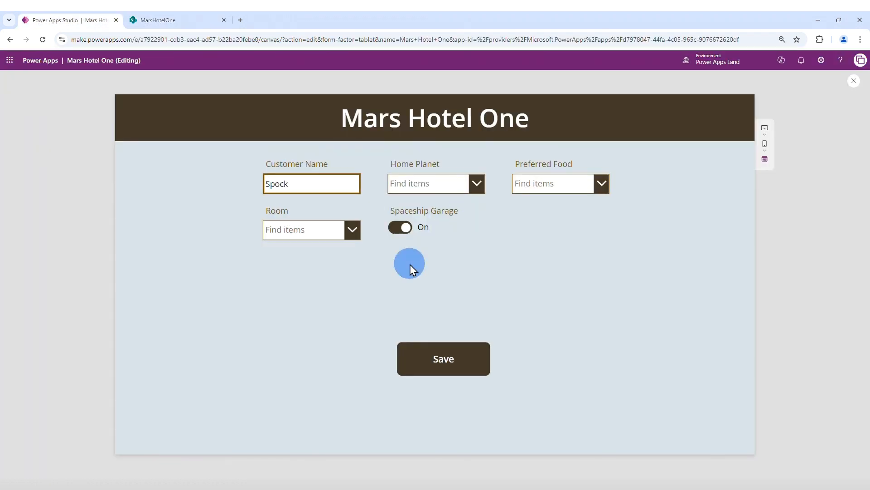
pyautogui.click(448, 184)
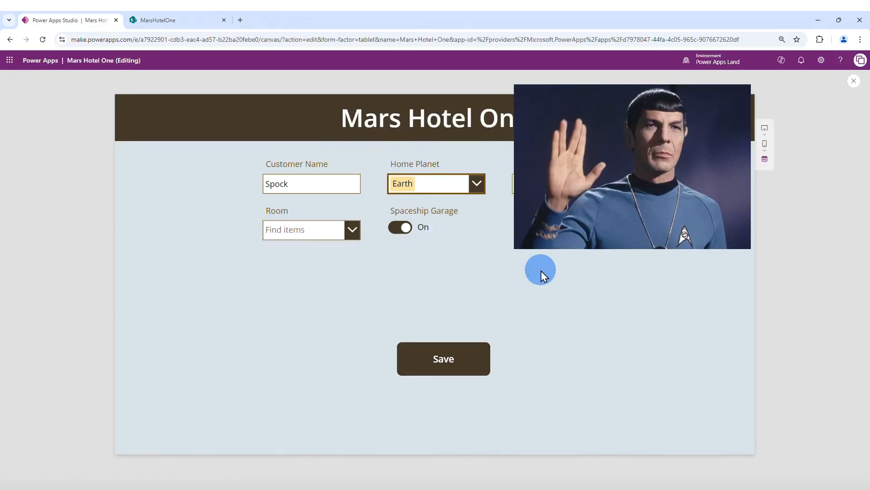
pyautogui.click(600, 185)
pyautogui.click(556, 206)
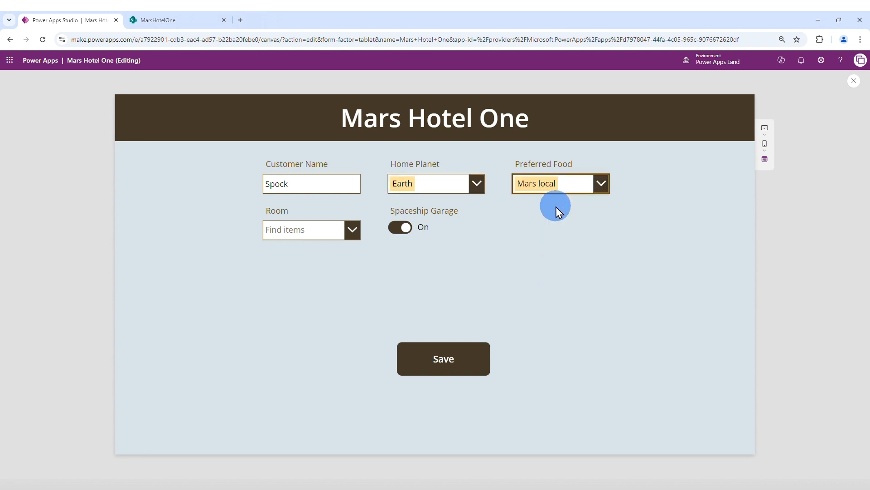
pyautogui.click(318, 234)
pyautogui.click(327, 257)
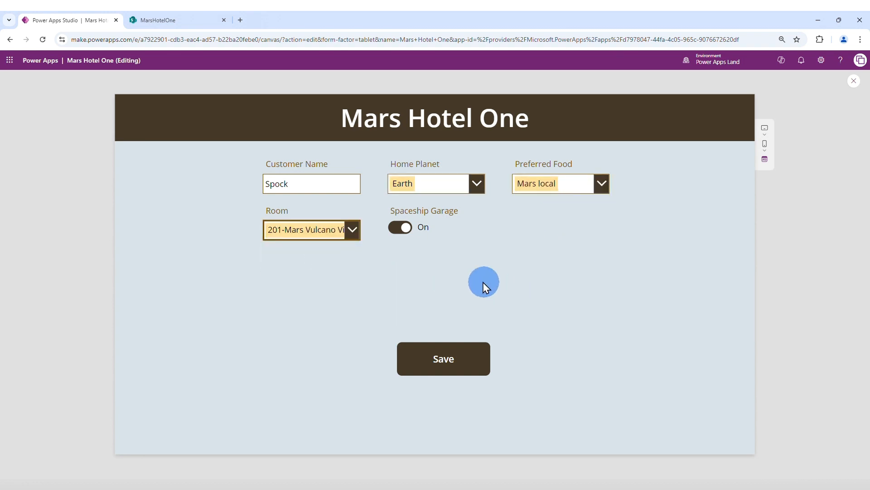
pyautogui.click(512, 256)
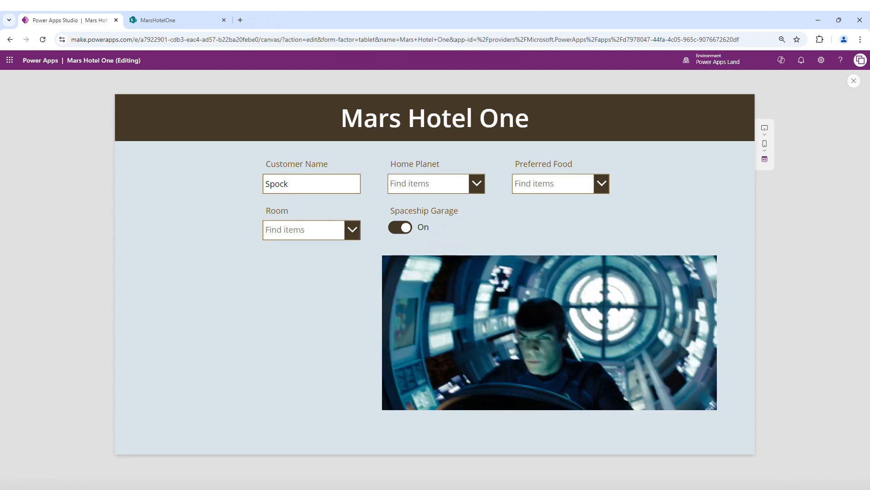